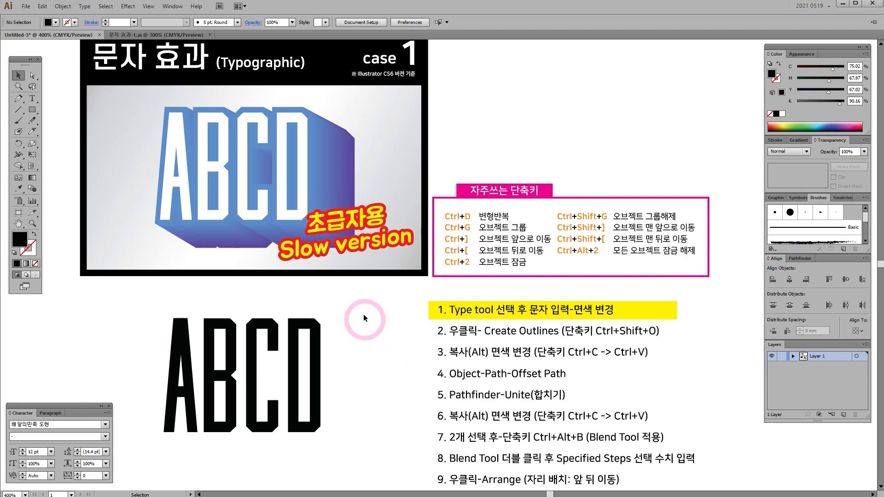
Reposition the floating Tools panel closer to the edge of the workspace
left_click_drag(315, 167, 368, 216)
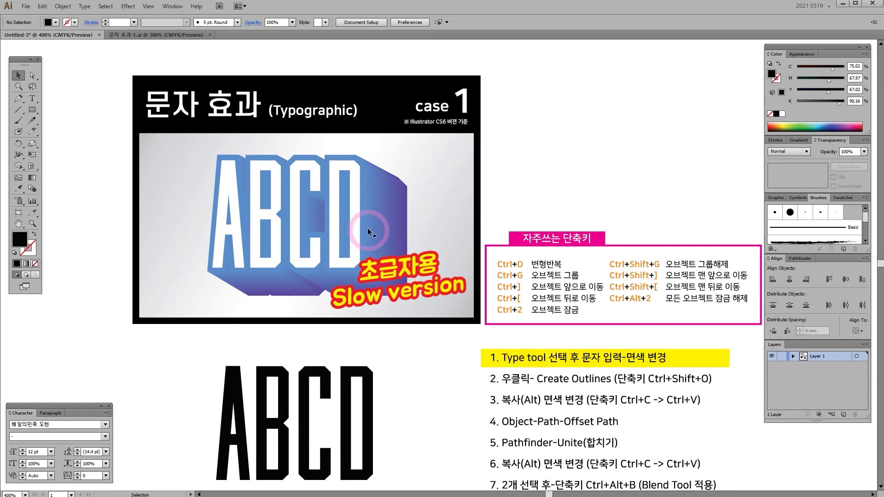
left_click_drag(20, 65, 18, 56)
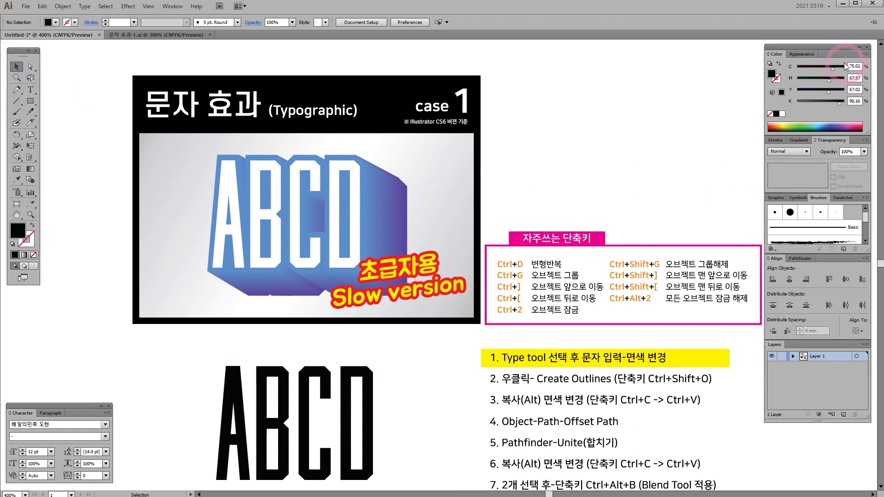
mouse_move(20, 55)
left_mouse_down()
mouse_move(490, 88)
mouse_move(89, 62)
mouse_move(46, 65)
mouse_move(51, 78)
mouse_move(6, 53)
left_mouse_up()
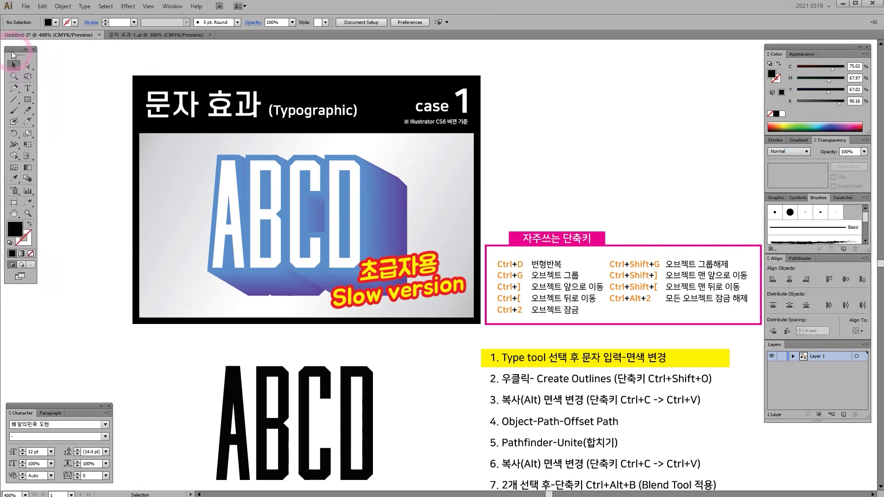
Examine the list of available panels, the finished ABCD effect example and the numbered instruction list
left_click(173, 6)
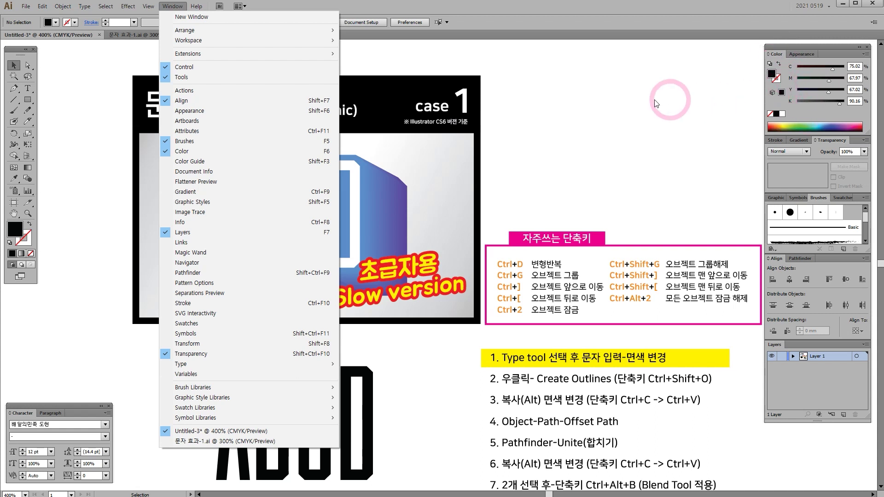
left_click(529, 102)
left_click(441, 401)
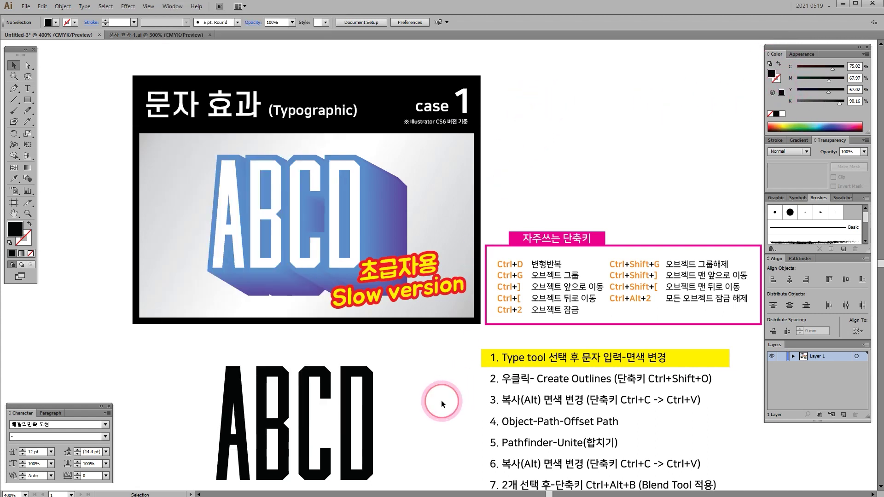
left_click(446, 148)
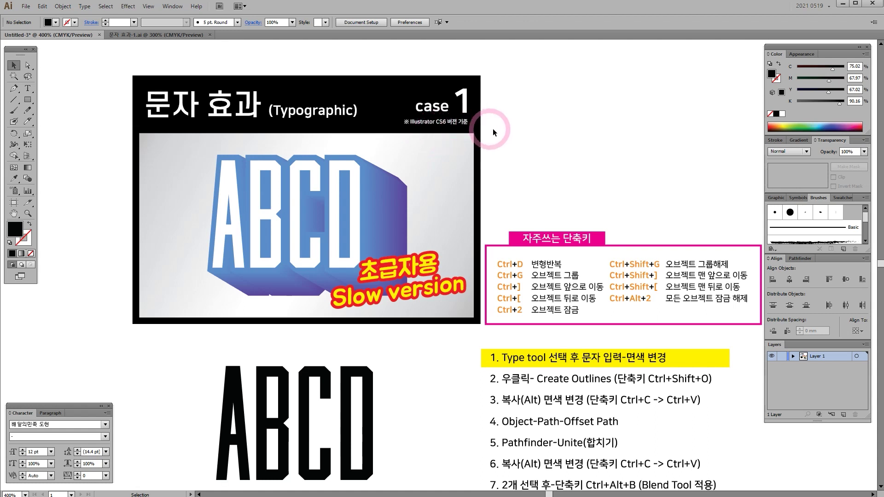
key("space")
left_click_drag(547, 158, 538, 139)
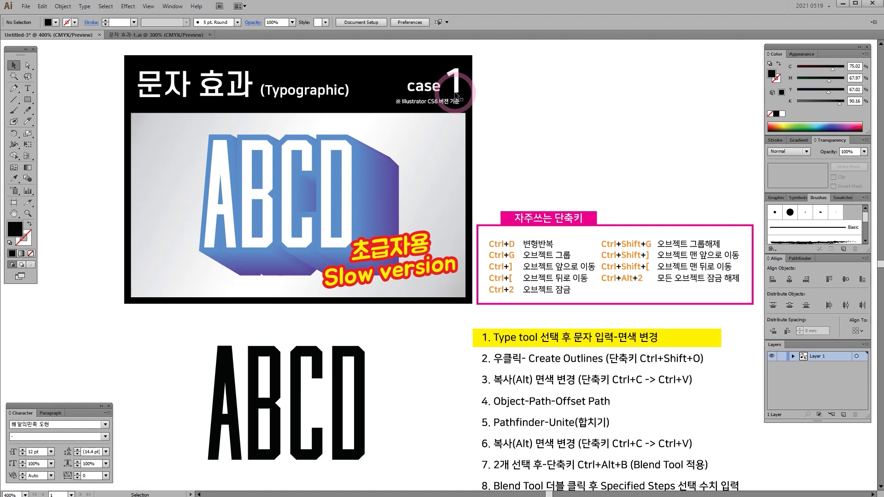
key("space")
left_click_drag(381, 340, 352, 300)
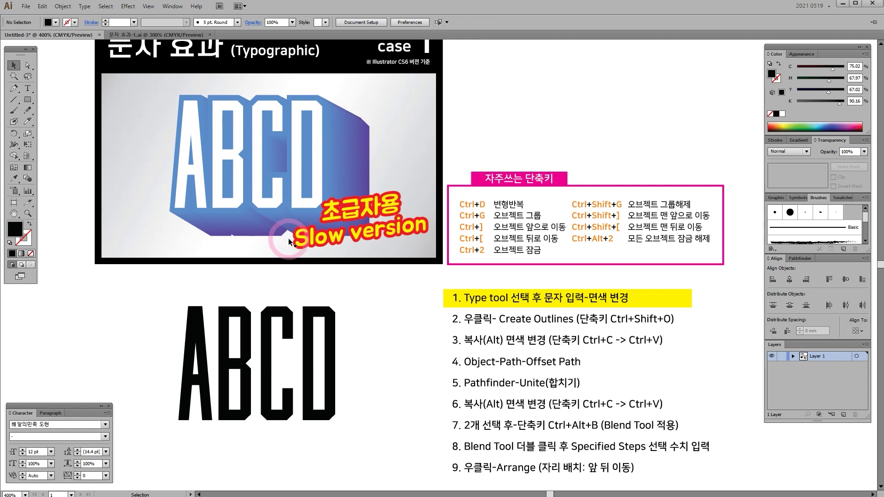
left_click_drag(393, 323, 403, 309)
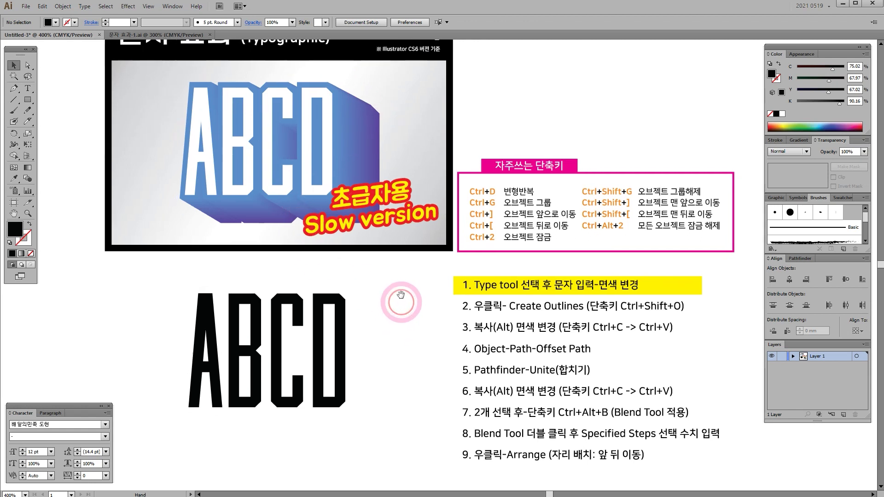
scroll(382, 303, "down", 3)
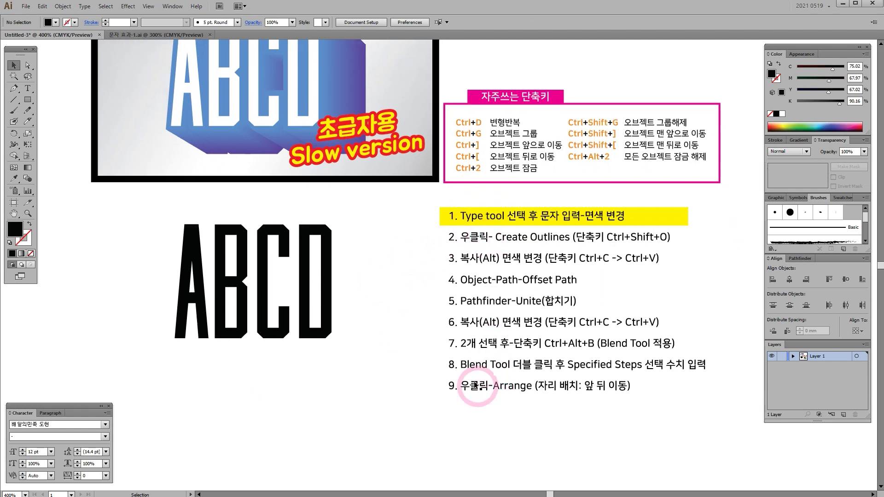
left_click_drag(405, 255, 410, 290)
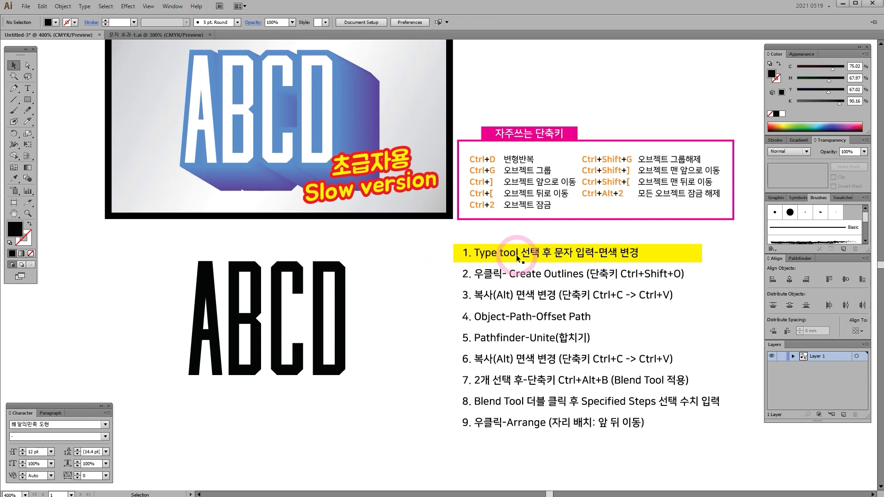
Add the sample point text "vsdvfdsv" below the black ABCD lettering and delete it
left_click(28, 90)
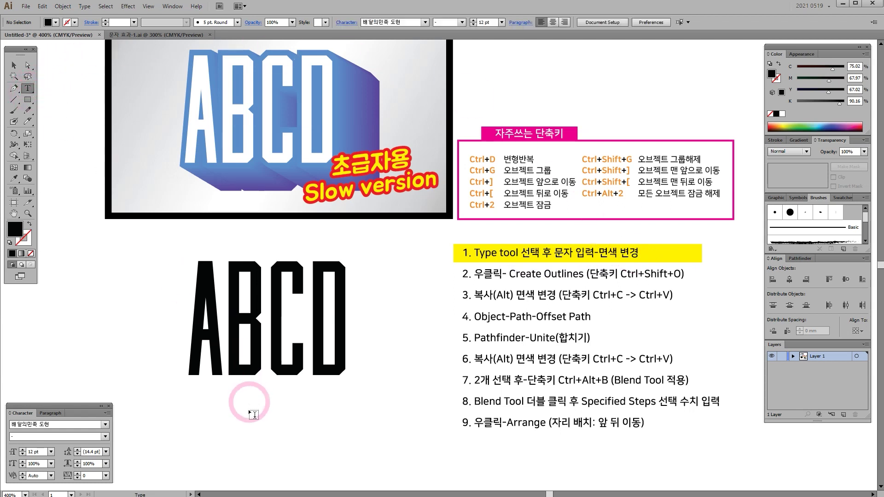
left_click(239, 441)
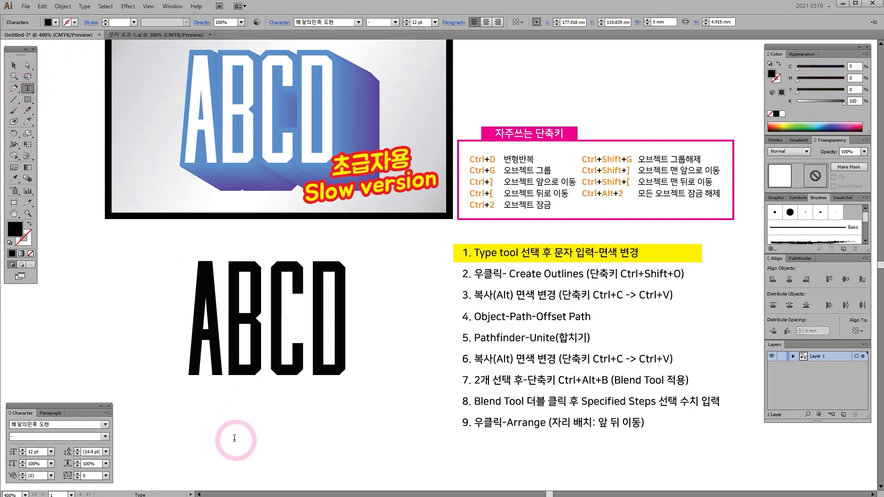
type("vsdvfdsv")
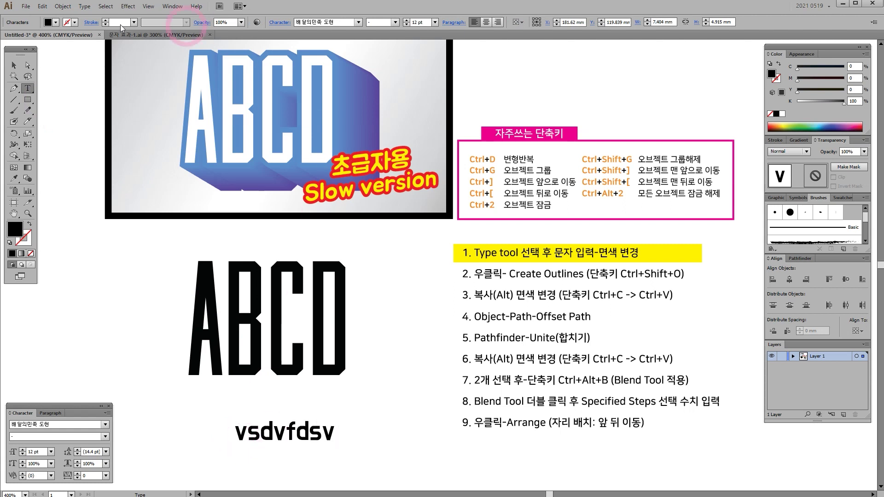
left_click(14, 65)
left_click(287, 450)
left_click_drag(284, 434, 239, 416)
key("Delete")
Fill the ABCD text with pink (C 0, M 80.78, Y 0, K 0) and move the yellow highlight bar to instruction 2
left_click_drag(253, 313, 271, 367)
left_click_drag(271, 367, 288, 305)
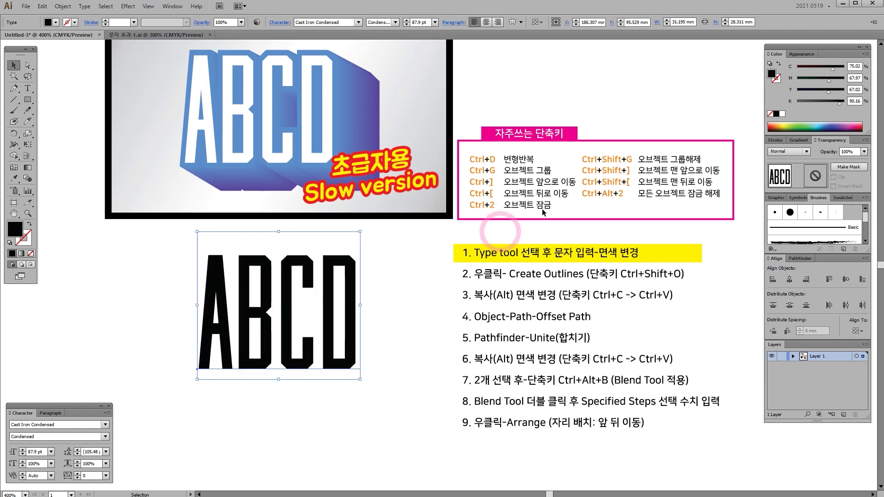
left_click(793, 125)
left_click(835, 125)
left_click(844, 124)
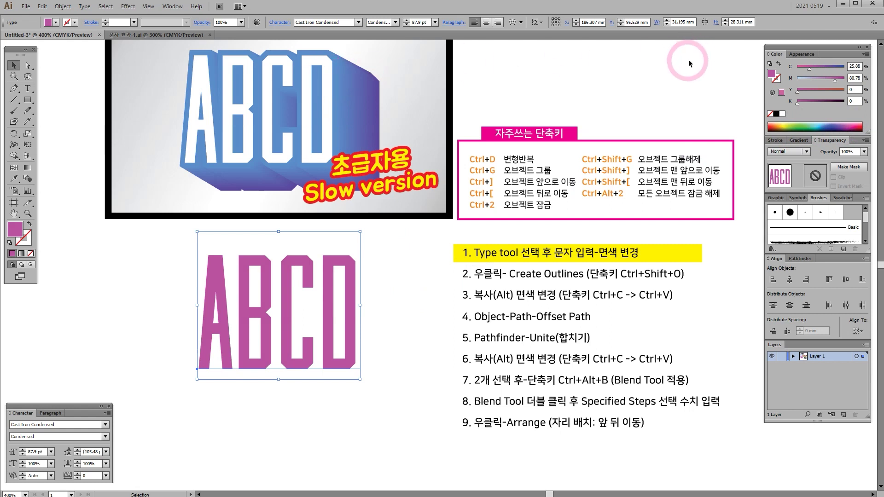
left_click_drag(809, 69, 788, 70)
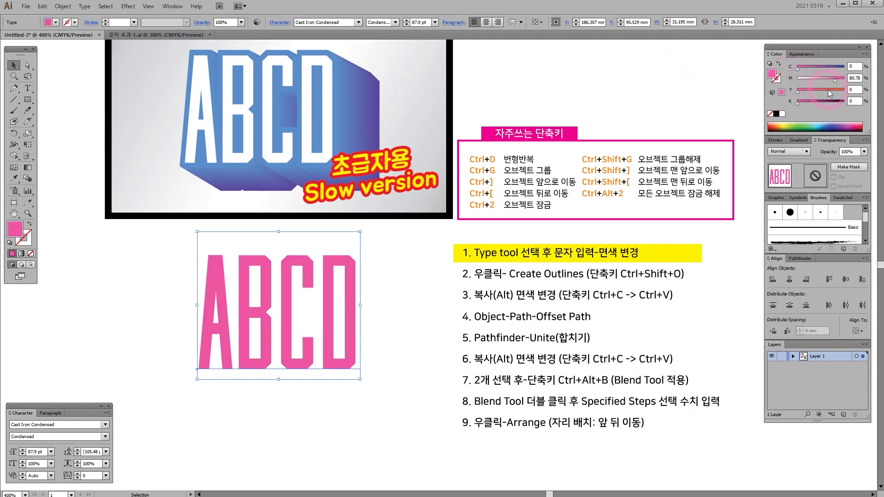
left_click_drag(283, 323, 285, 316)
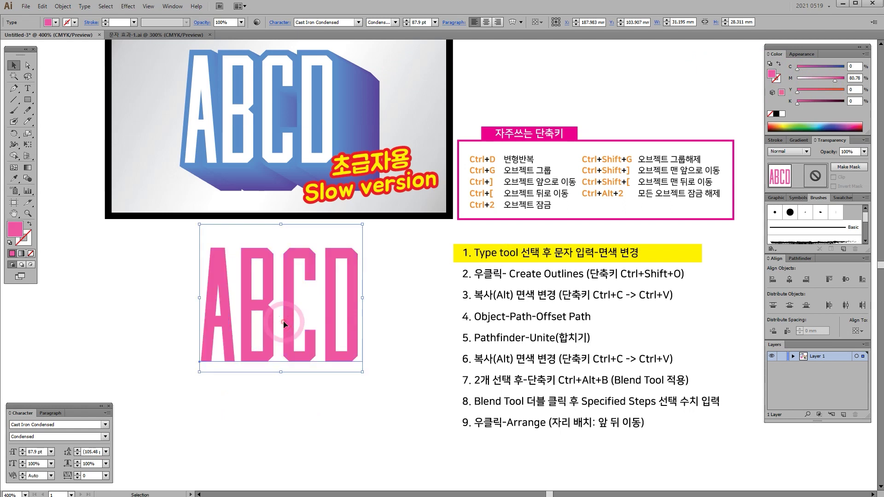
left_click_drag(670, 254, 671, 274)
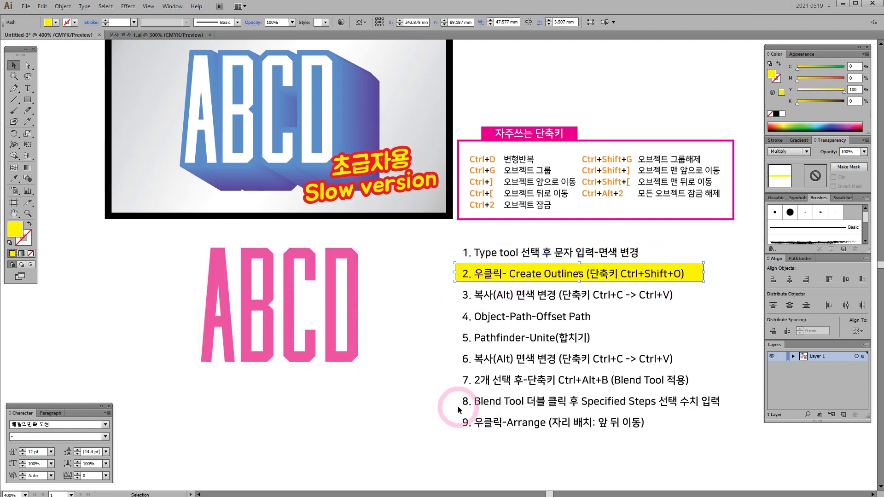
left_click_drag(272, 292, 235, 331)
left_click_drag(230, 344, 251, 315)
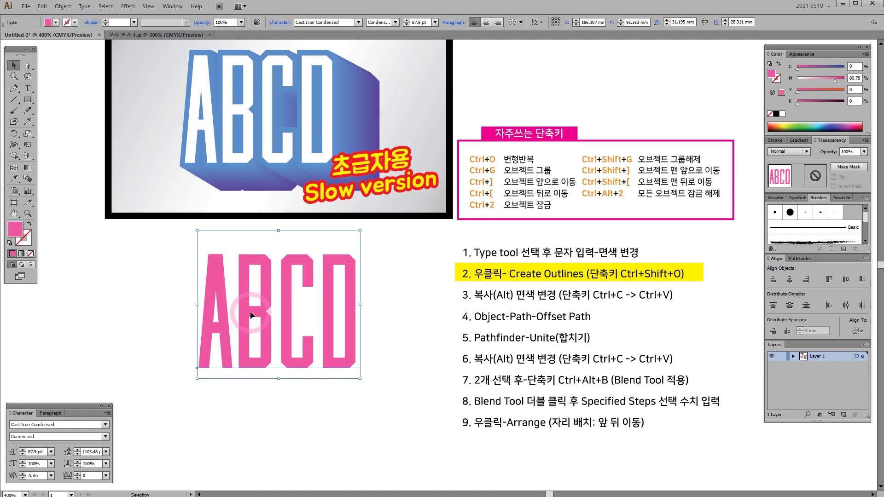
left_click_drag(259, 310, 210, 306)
left_click(252, 310)
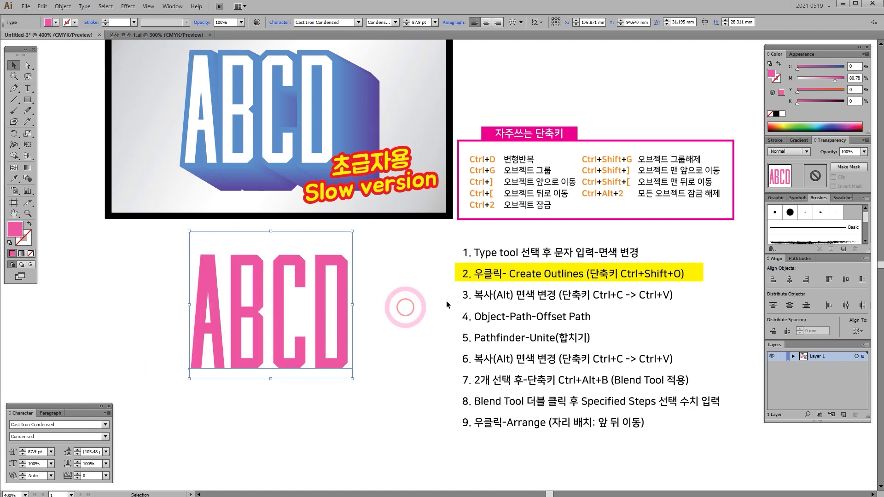
left_click_drag(308, 301, 350, 305)
left_click_drag(258, 310, 324, 314)
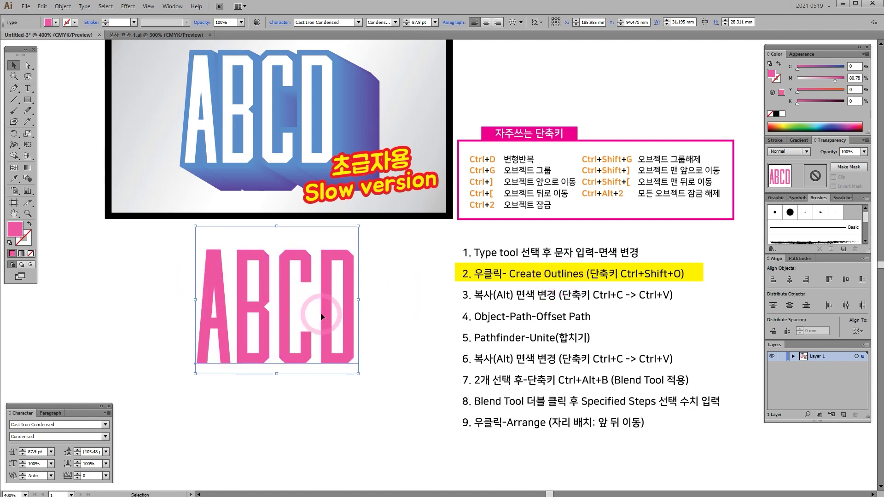
left_click_drag(322, 317, 328, 338)
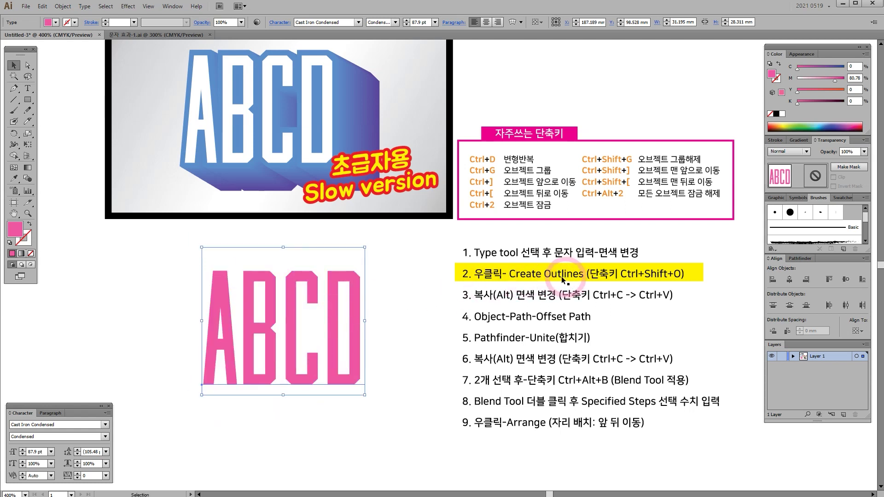
left_click_drag(317, 355, 309, 336)
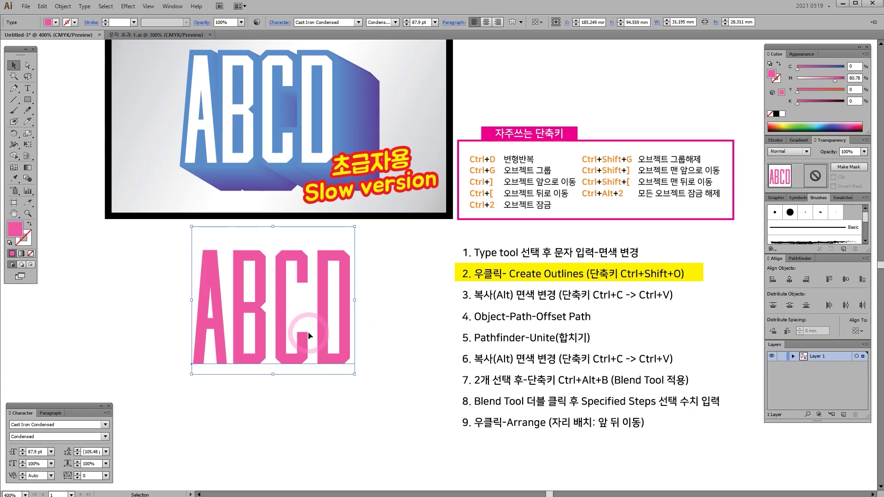
mouse_move(308, 335)
left_mouse_down()
mouse_move(322, 343)
mouse_move(324, 332)
mouse_move(327, 348)
mouse_move(297, 320)
mouse_move(303, 334)
left_mouse_up()
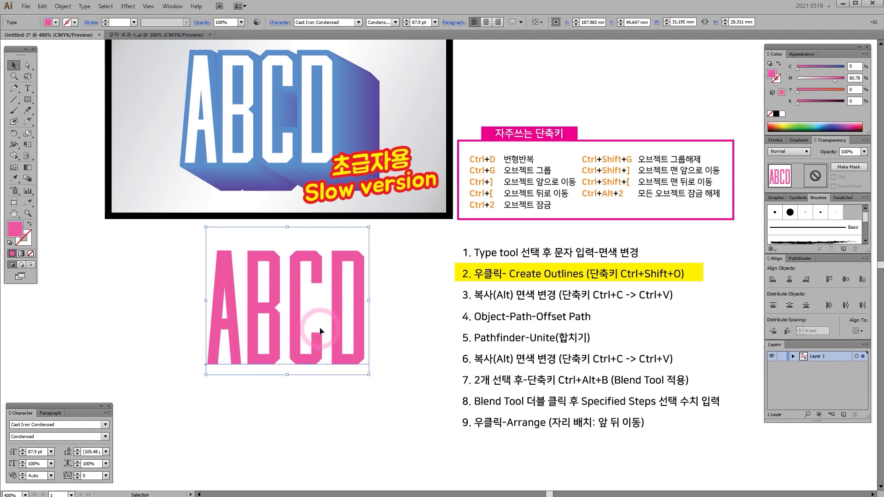
left_click_drag(321, 331, 314, 331)
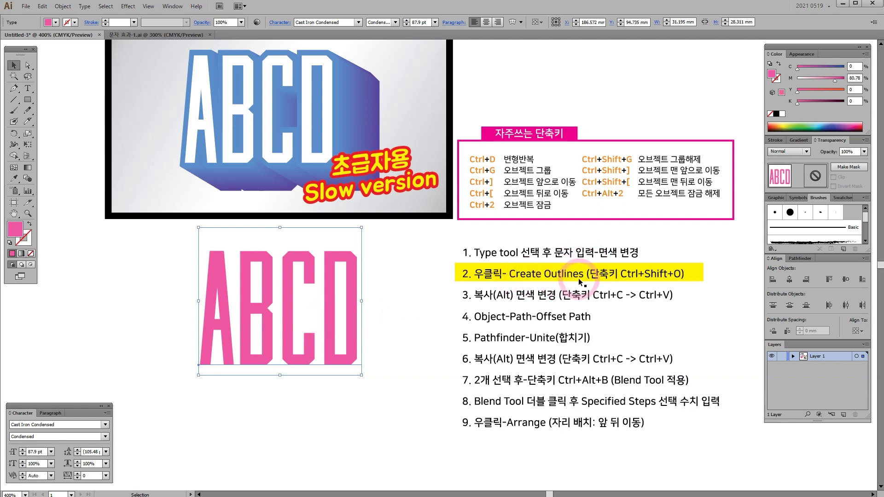
left_click_drag(262, 328, 280, 295)
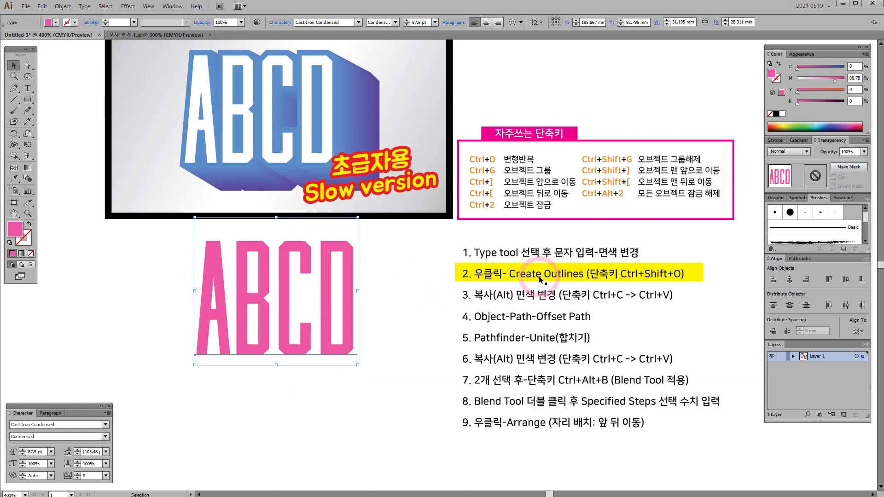
Convert the pink ABCD text to outlines with Create Outlines and nudge the outlined group slightly below the example image
right_click(269, 316)
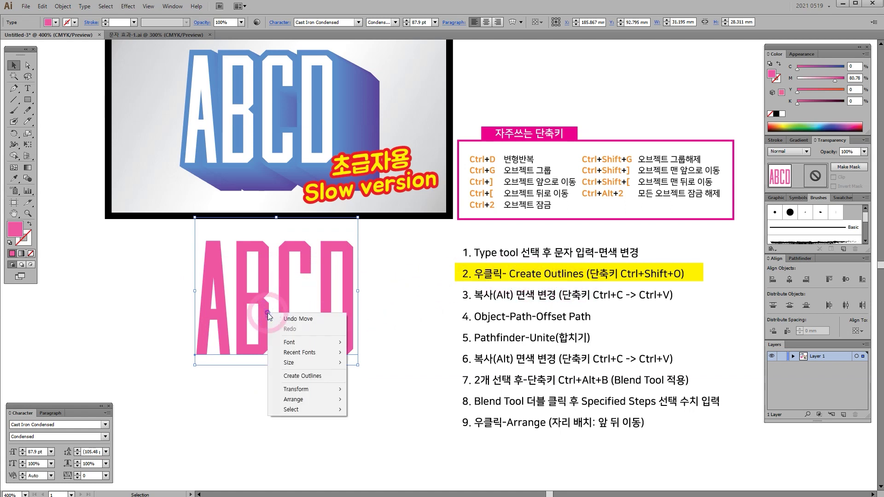
left_click(323, 376)
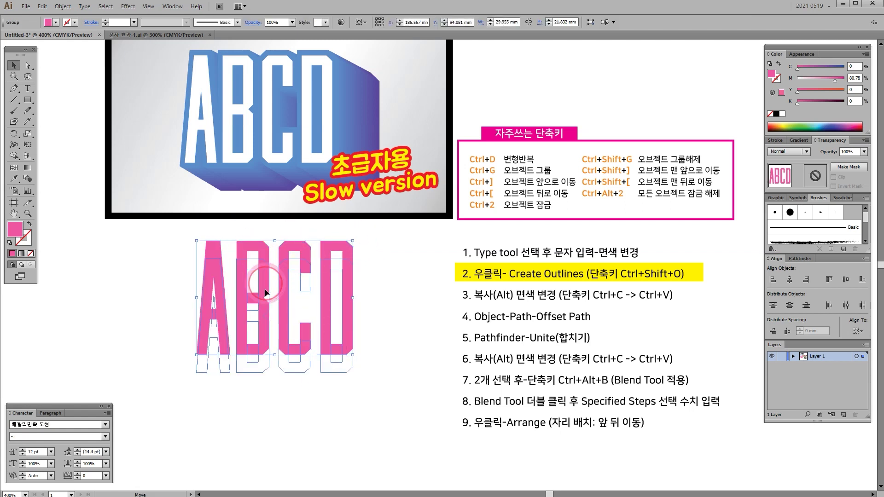
left_click_drag(270, 251, 265, 252)
left_click(276, 244)
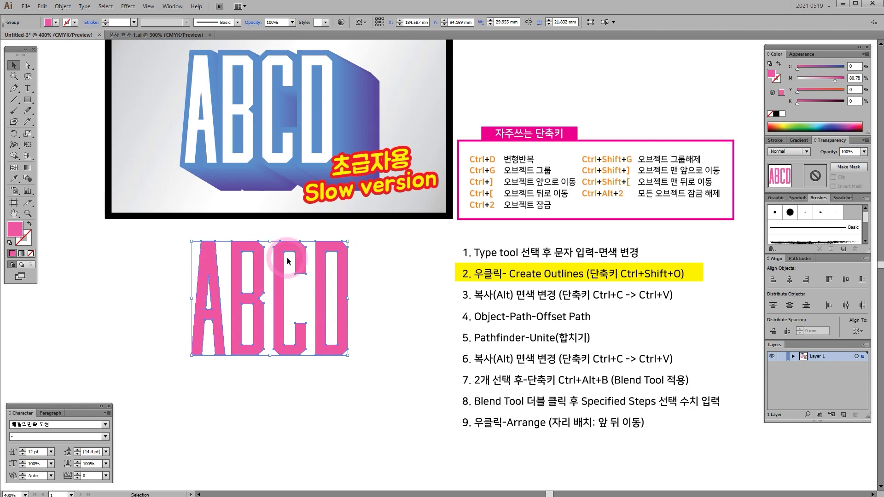
Examine the paths and anchor points of the outlined ABCD letters up close
left_click(295, 258, "ctrl")
left_click(573, 264, "ctrl")
left_click(573, 263, "ctrl")
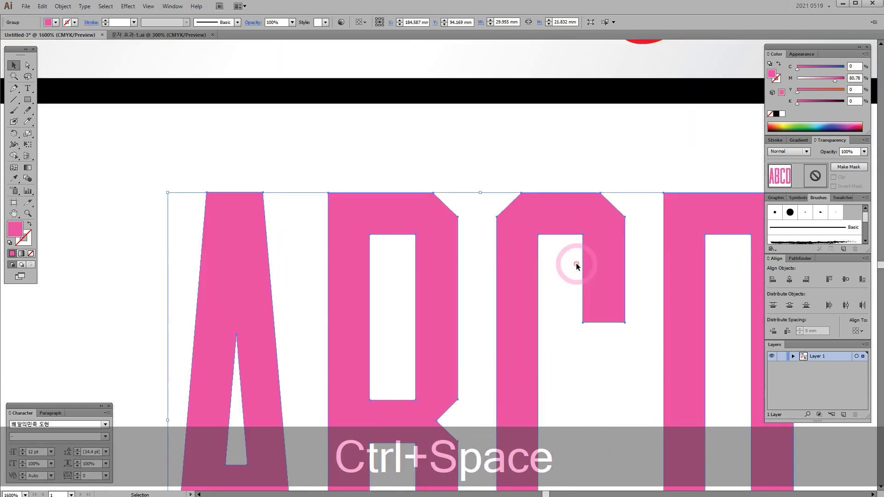
left_click_drag(573, 264, 397, 252)
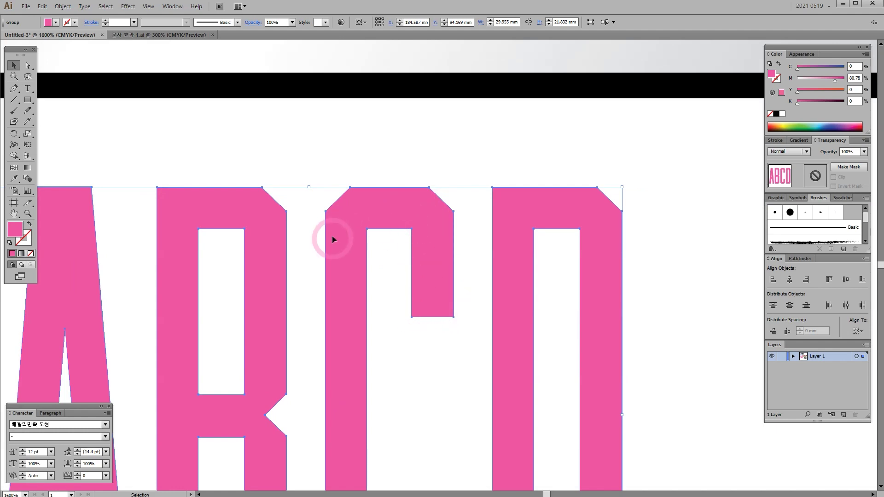
left_click(325, 278, "ctrl+alt")
left_click(321, 281, "ctrl+alt")
left_click(321, 282, "ctrl+alt")
left_click(542, 282, "ctrl+alt")
left_click(541, 282, "ctrl+alt")
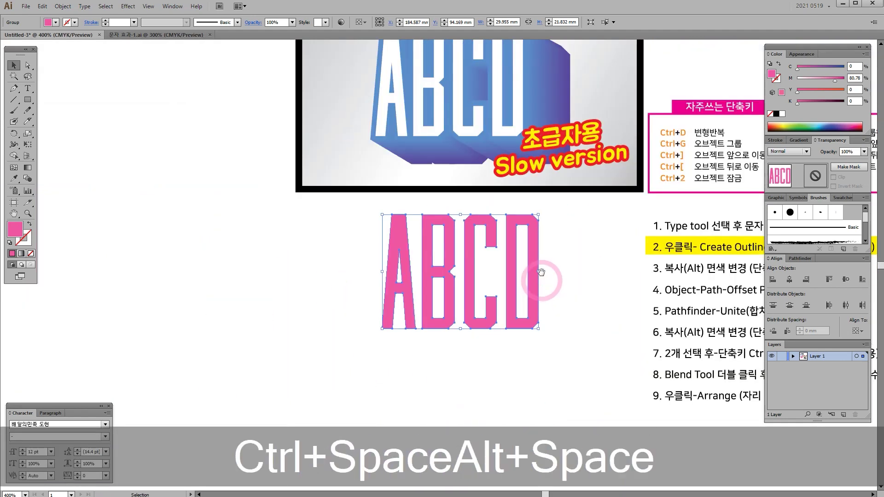
left_click_drag(542, 276, 385, 266)
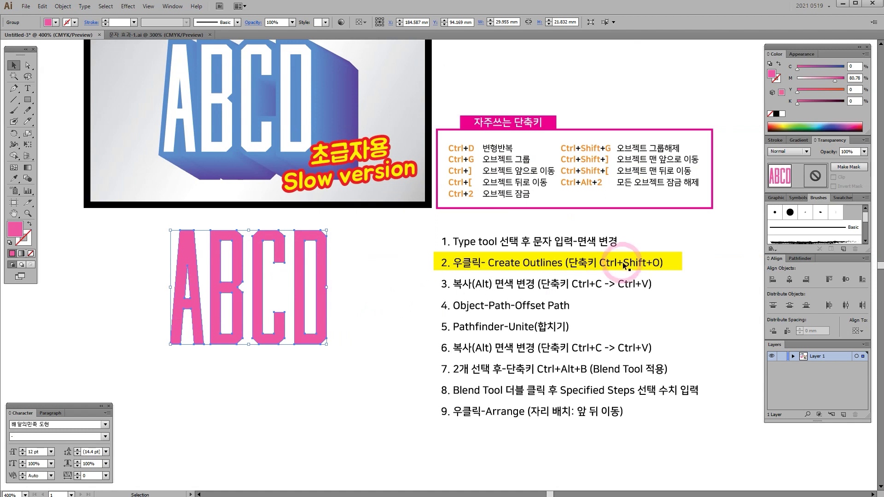
Move the yellow highlight bar down to instruction 3 in the numbered list
left_click_drag(672, 262, 669, 284)
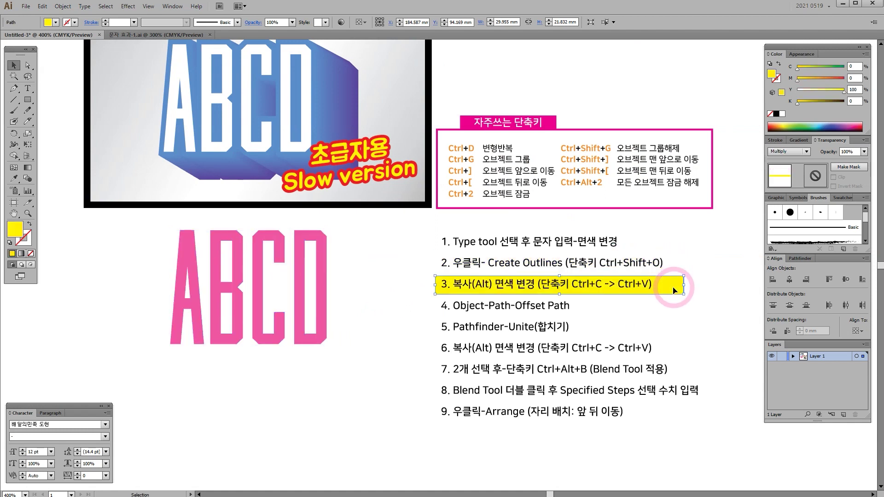
Reposition the pink ABCD group slightly in the empty area below the example image
left_click(385, 332)
left_click_drag(385, 333, 409, 314)
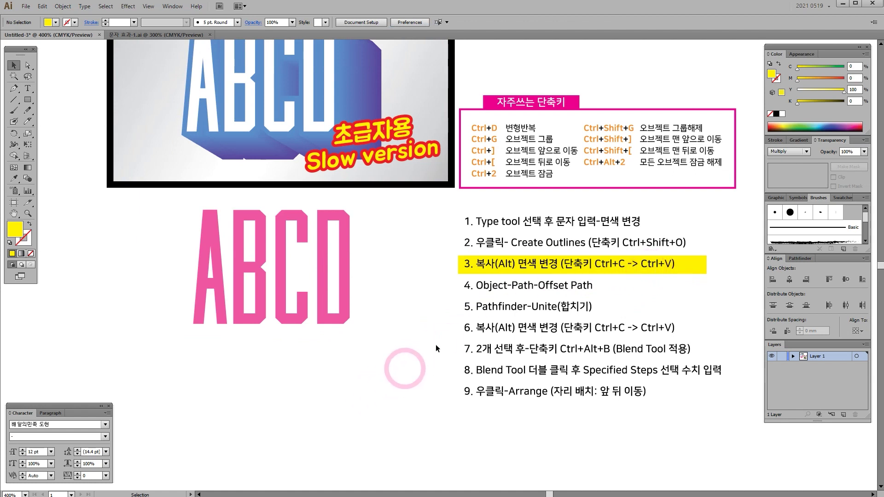
left_click_drag(293, 278, 271, 268)
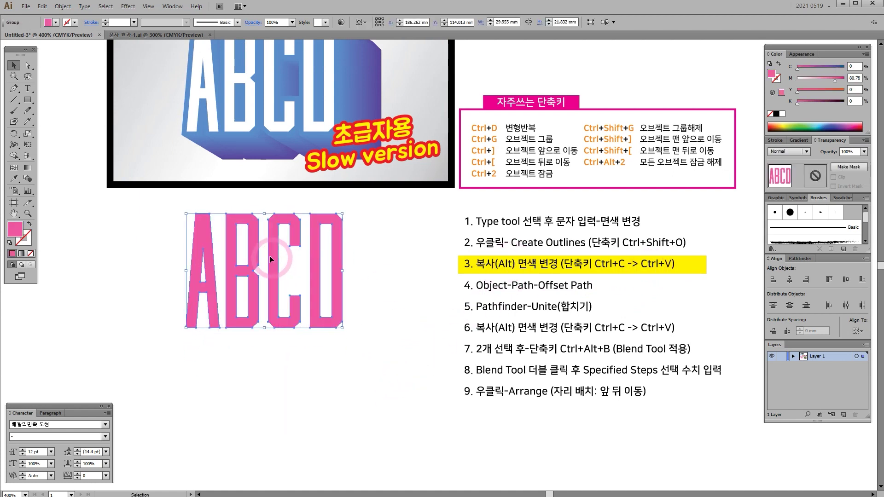
left_click(14, 65)
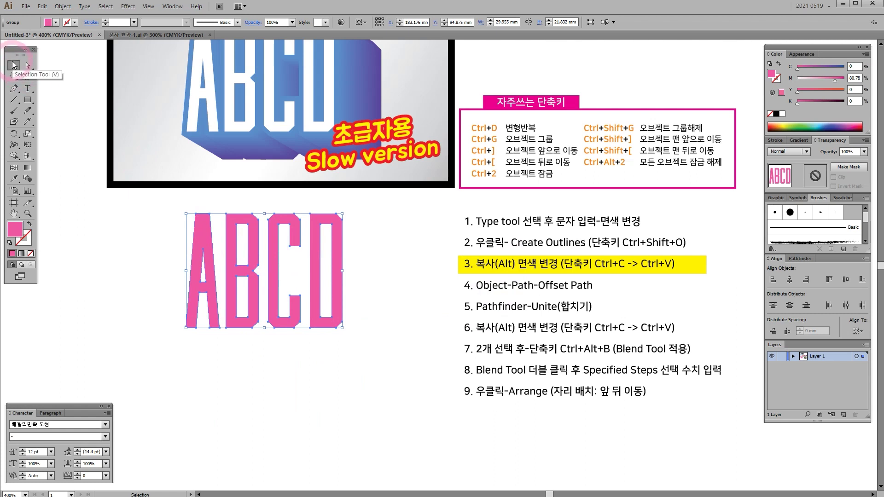
mouse_move(250, 232)
left_mouse_down()
mouse_move(257, 291)
mouse_move(247, 247)
left_mouse_up()
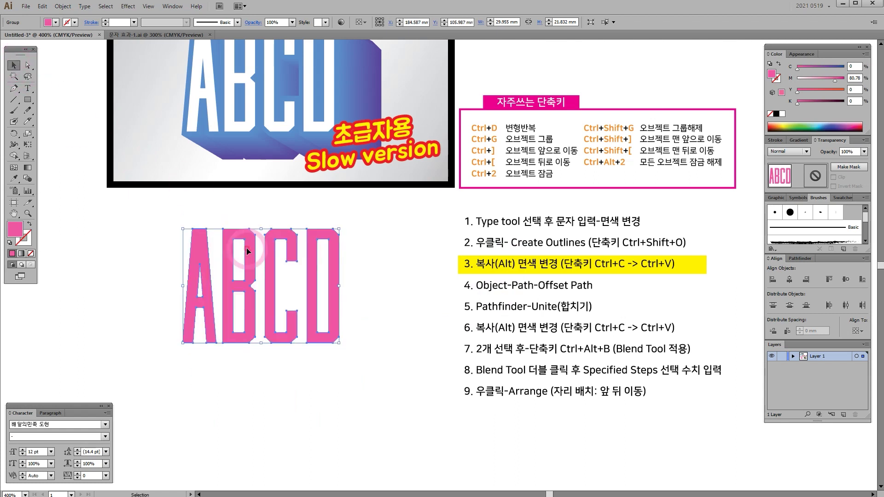
Copy the pink ABCD group and paste four duplicates, scattering them around the original
key("ctrl+c")
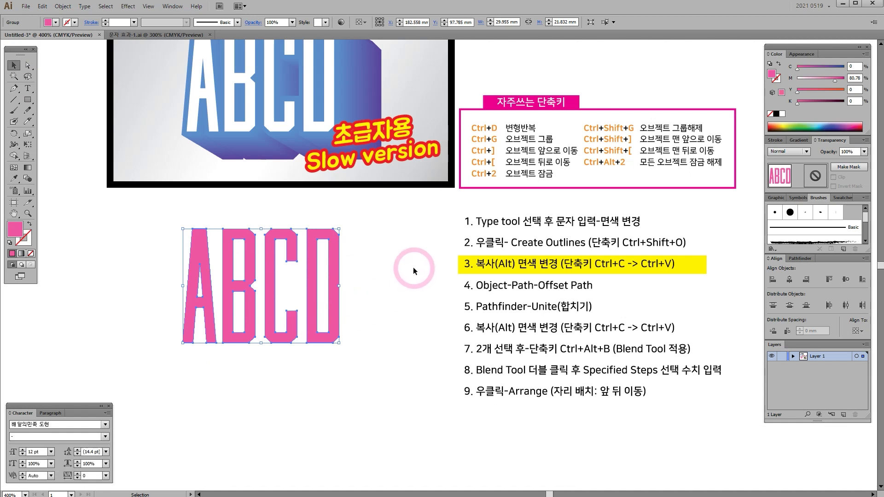
left_click(414, 299)
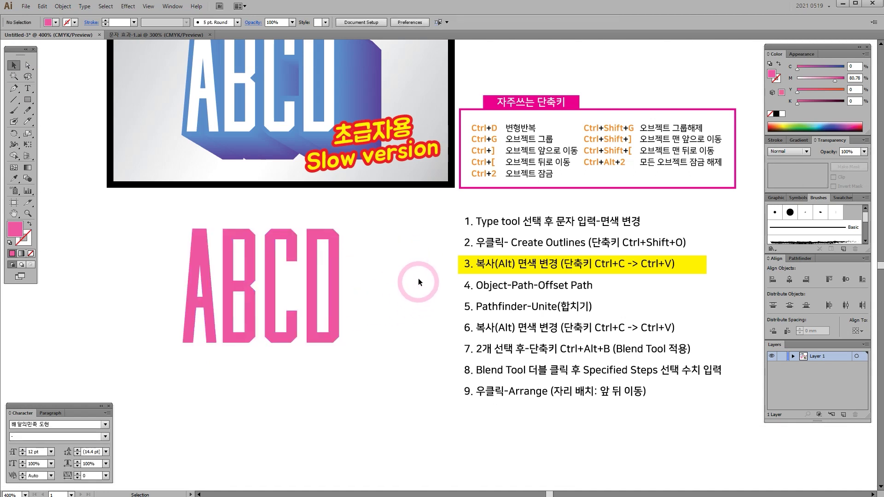
key("ctrl+v")
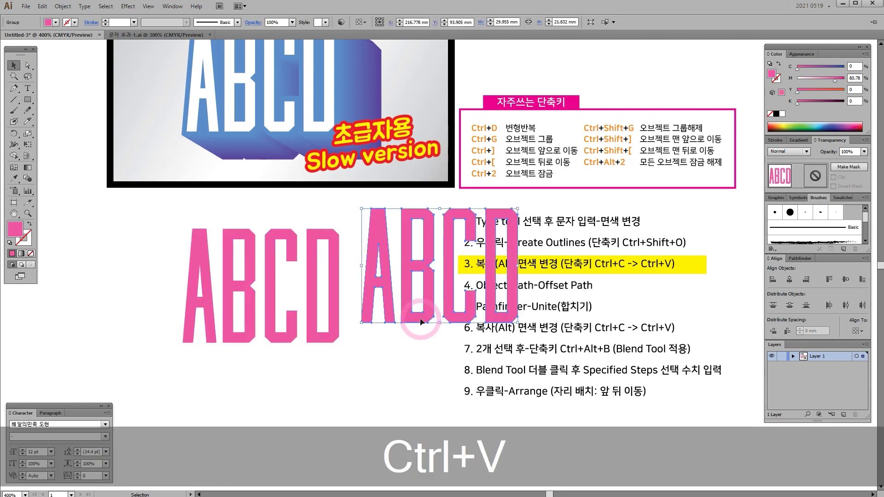
left_click_drag(422, 266, 332, 354)
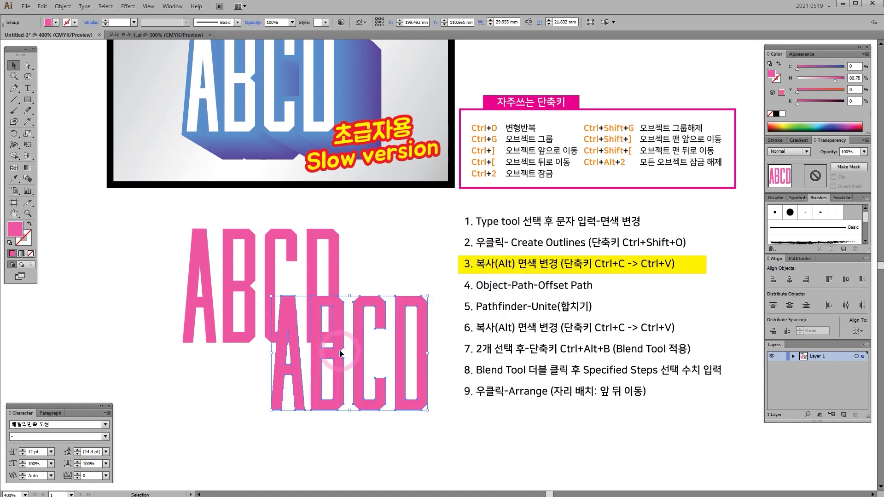
key("ctrl+v")
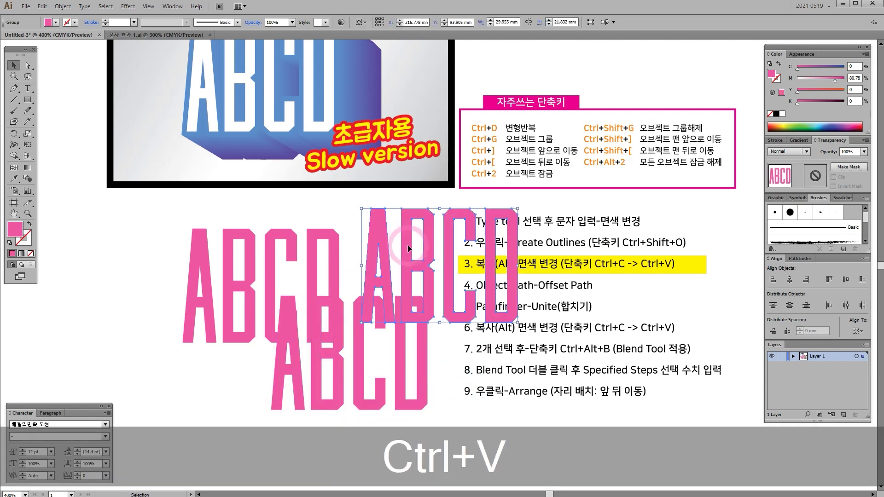
left_click_drag(363, 277, 184, 328)
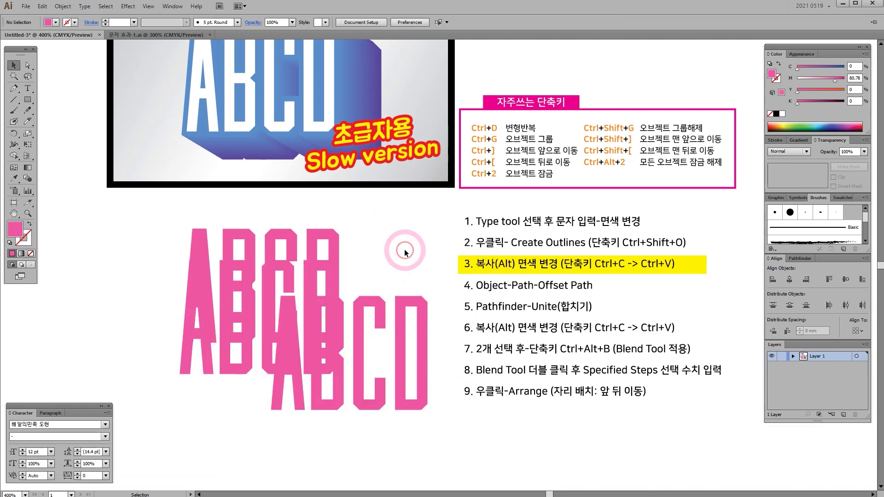
key("ctrl+v")
left_click_drag(409, 252, 156, 351)
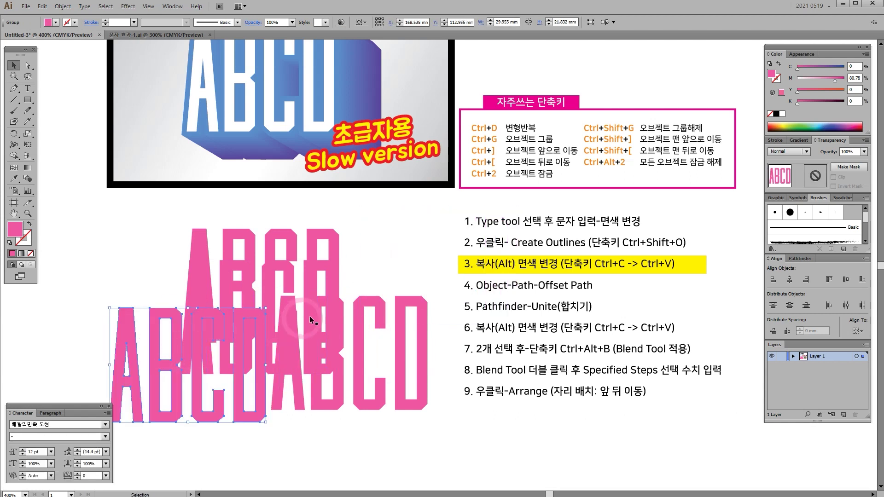
key("ctrl+v")
left_click_drag(385, 257, 225, 374)
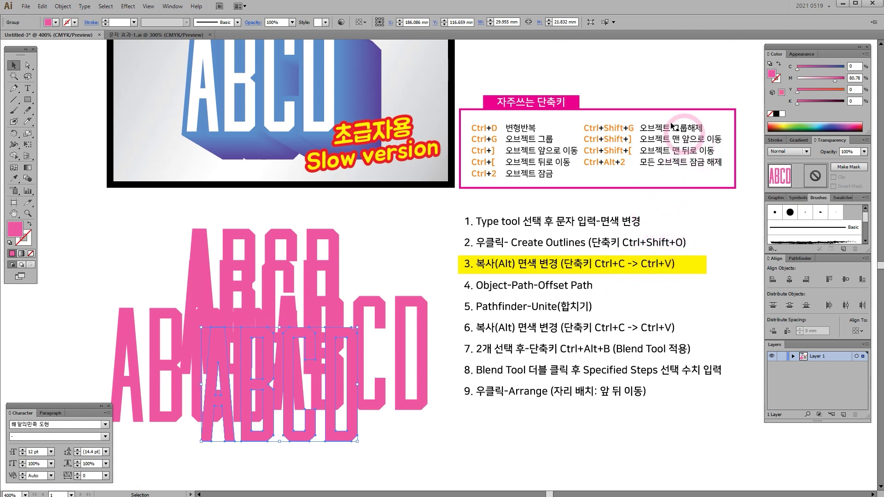
Undo all four pasted ABCD duplicates and their moves, leaving only the original group
left_click(427, 256)
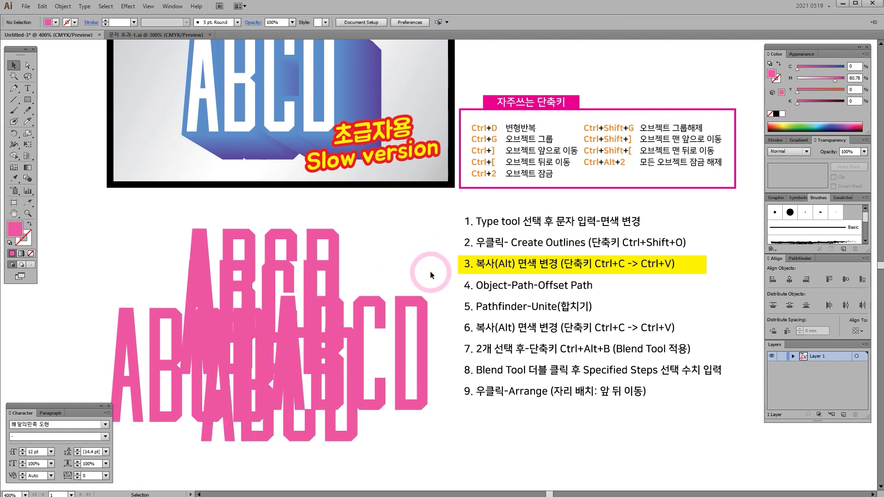
key("ctrl")
key("ctrl+z")
key("ctrl+z")
key("ctrl+z")
key("ctrl+z")
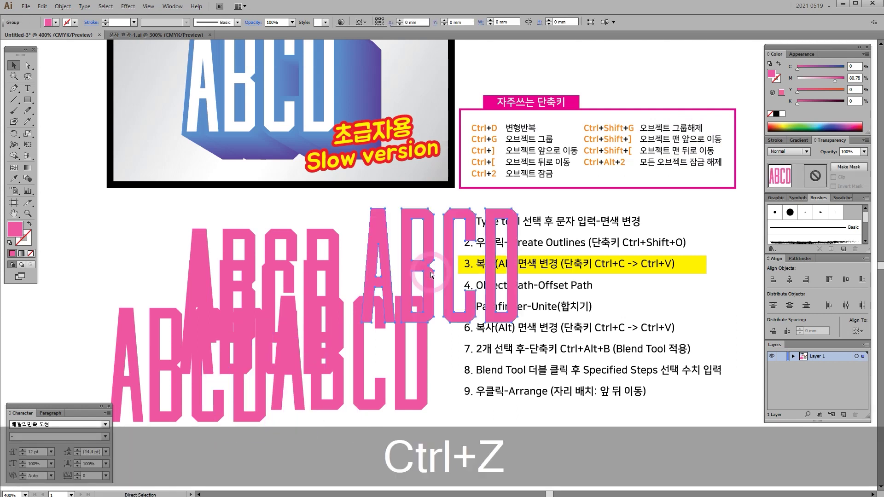
key("ctrl+z")
key("ctrl+z")
key("ctrl+z")
key("ctrl+z")
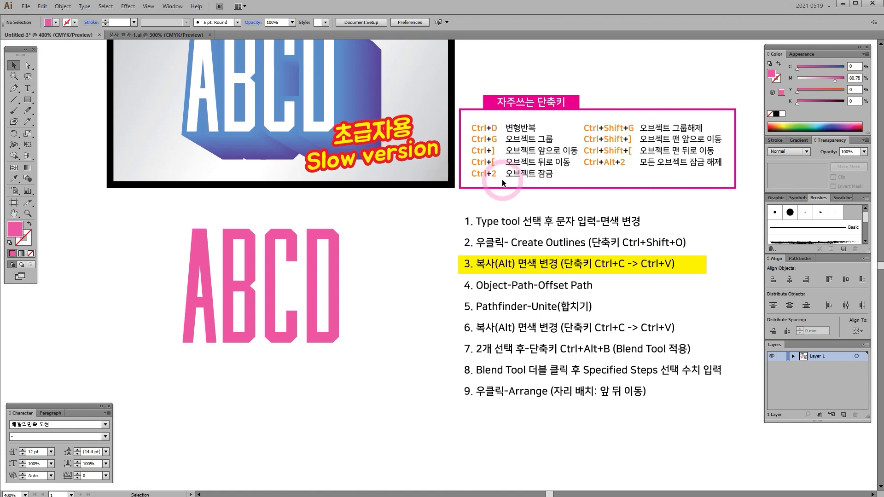
Nudge the remaining pink ABCD group slightly closer to the example image and deselect it
left_click(309, 255)
mouse_move(312, 238)
left_mouse_down()
mouse_move(379, 256)
mouse_move(327, 233)
left_mouse_up()
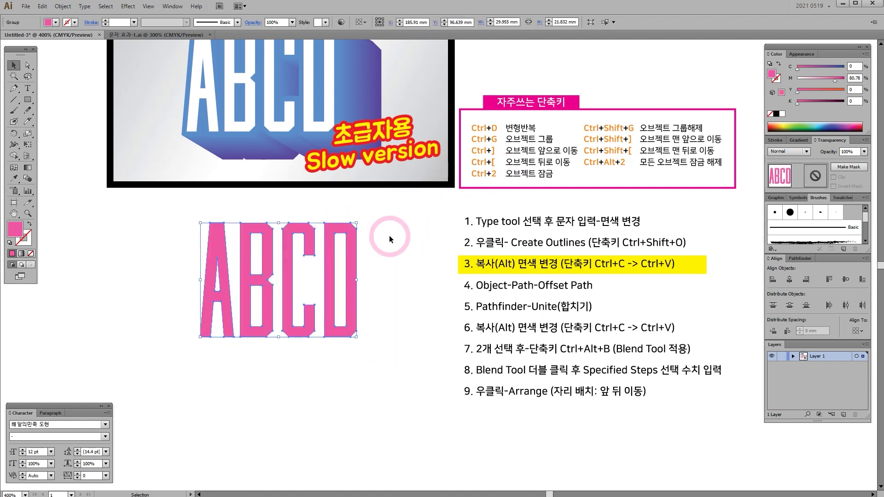
left_click(394, 244)
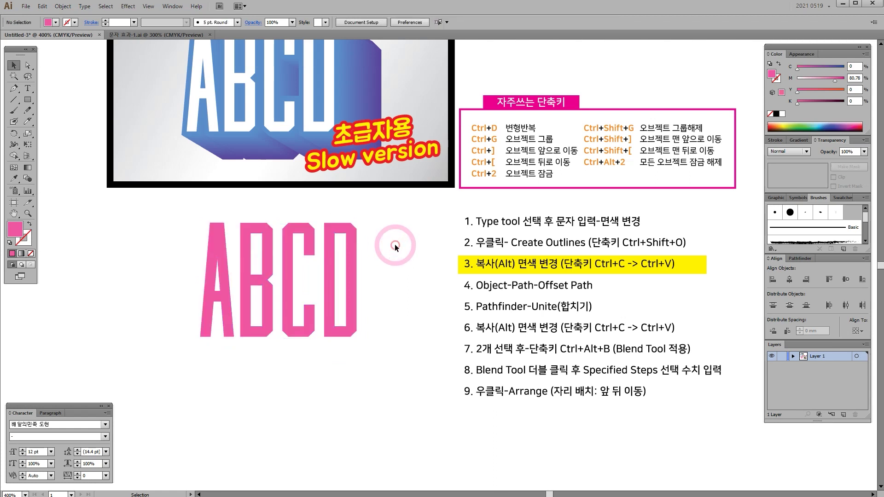
left_click_drag(358, 241, 373, 241)
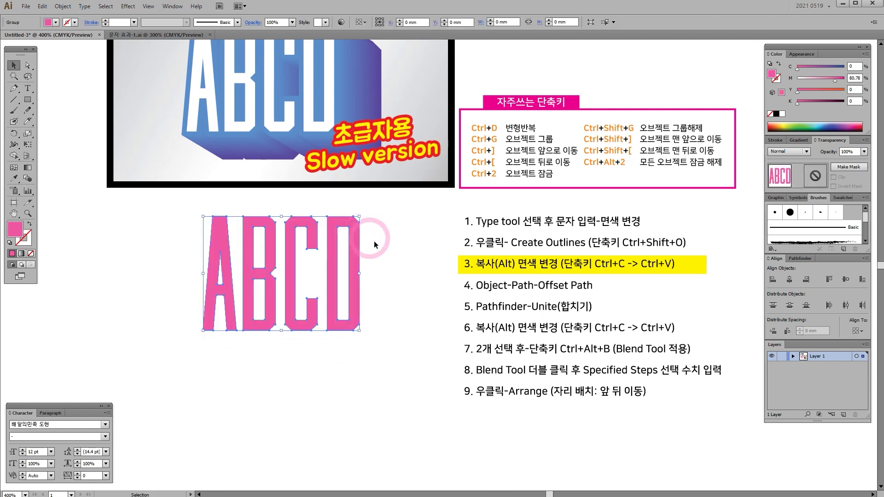
left_click(413, 271)
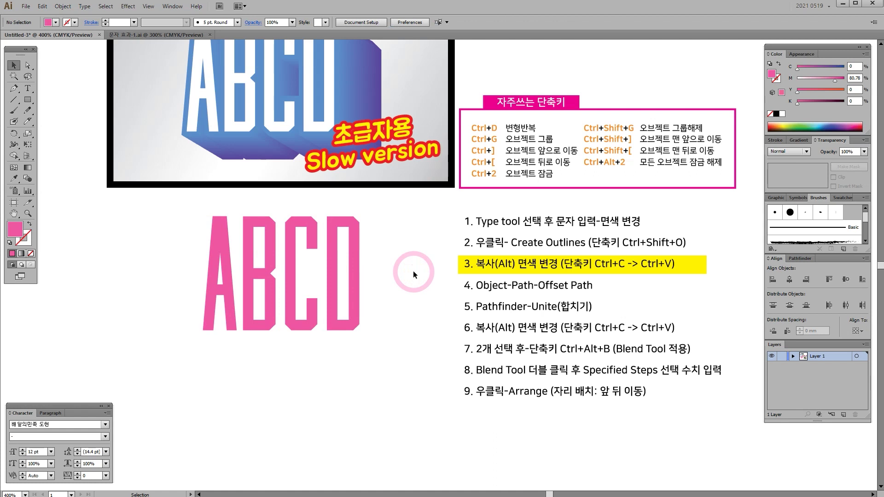
Duplicate the pink ABCD group diagonally below the original and paste one more copy from the clipboard
left_click_drag(355, 224, 390, 266)
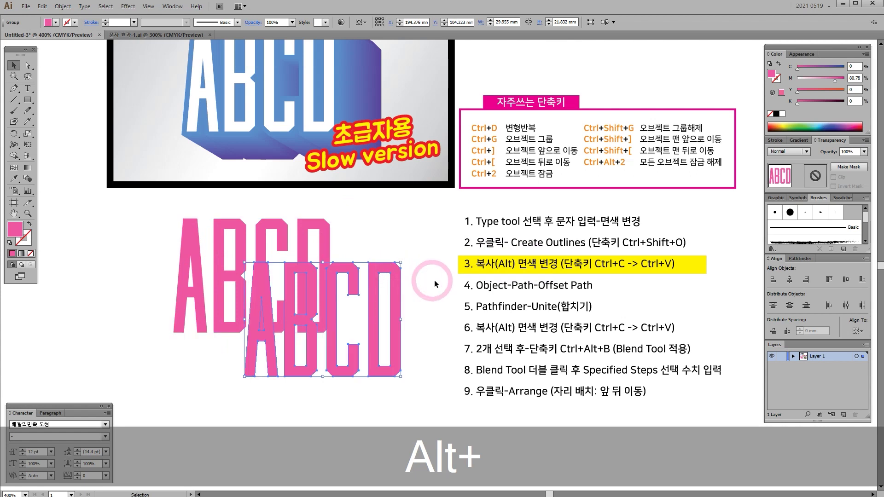
left_click_drag(387, 304, 372, 365)
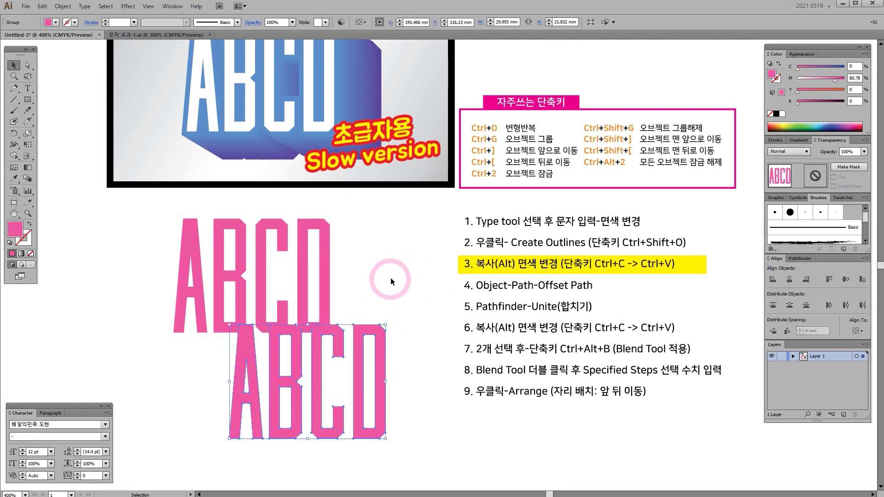
left_click(391, 277)
key("ctrl+v")
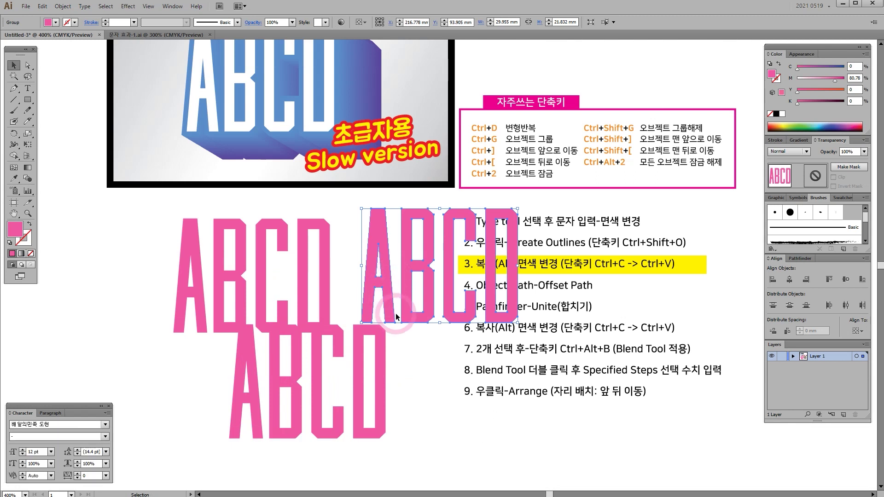
Delete the pasted ABCD copy and the duplicate below the original group
key("Delete")
left_click(372, 341)
key("Delete")
Duplicate the pink ABCD group beside the original and fill the copy with green (C 75.29, M 0, Y 100, K 0)
left_click_drag(305, 227, 393, 233)
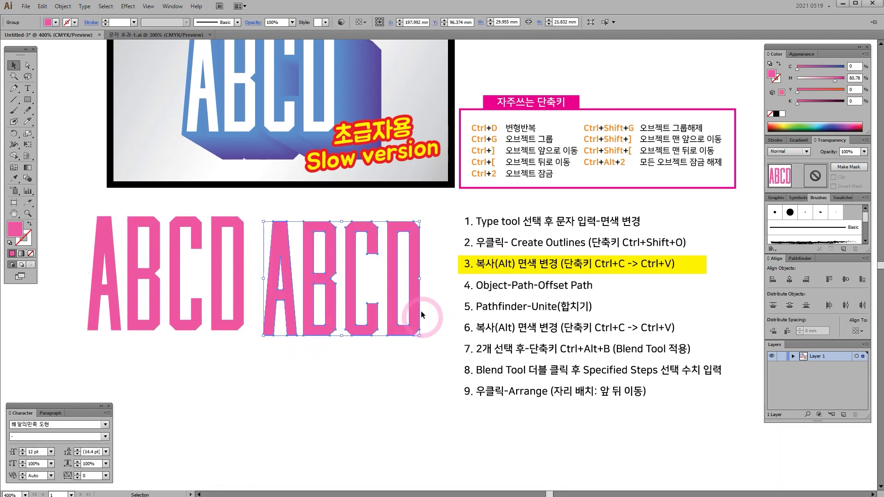
left_click(804, 122)
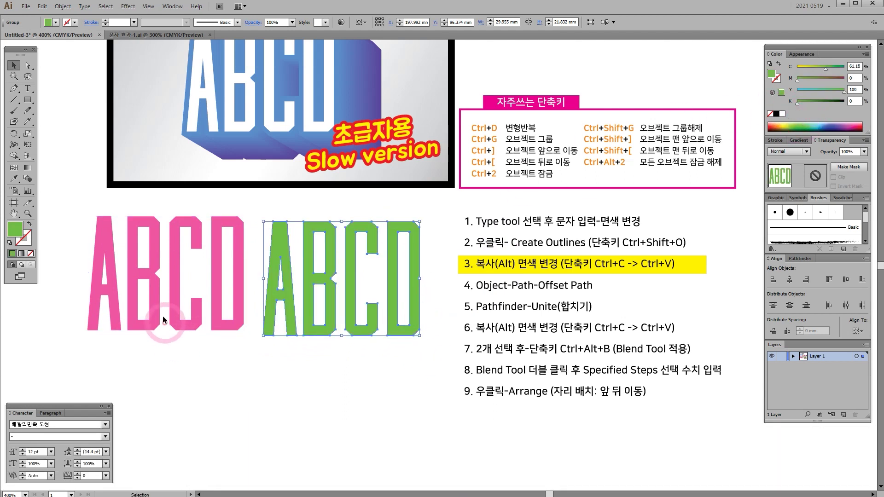
left_click_drag(177, 281, 330, 291)
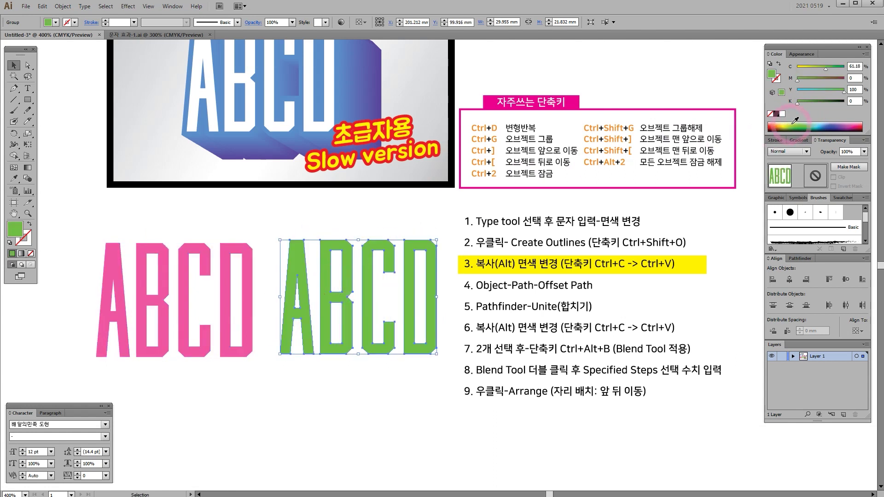
left_click(831, 122)
left_click(797, 123)
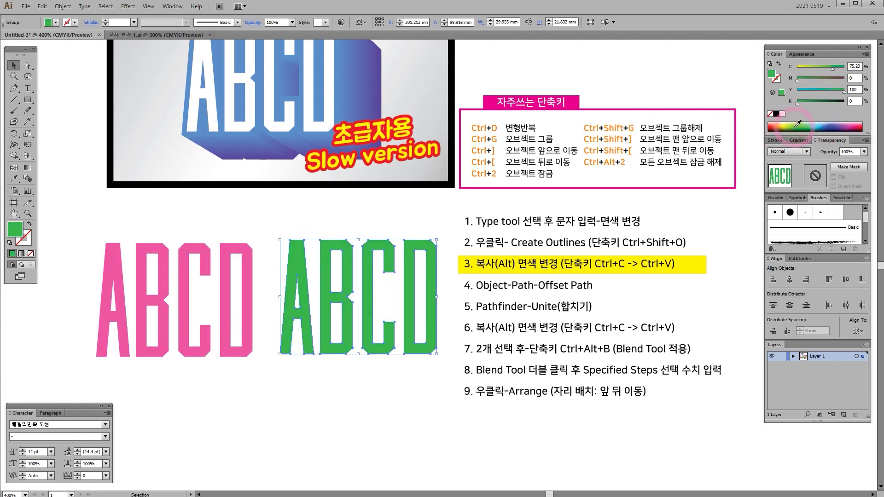
Move the green ABCD group slightly up and the yellow highlight bar down to instruction 4
left_click_drag(339, 337, 325, 325)
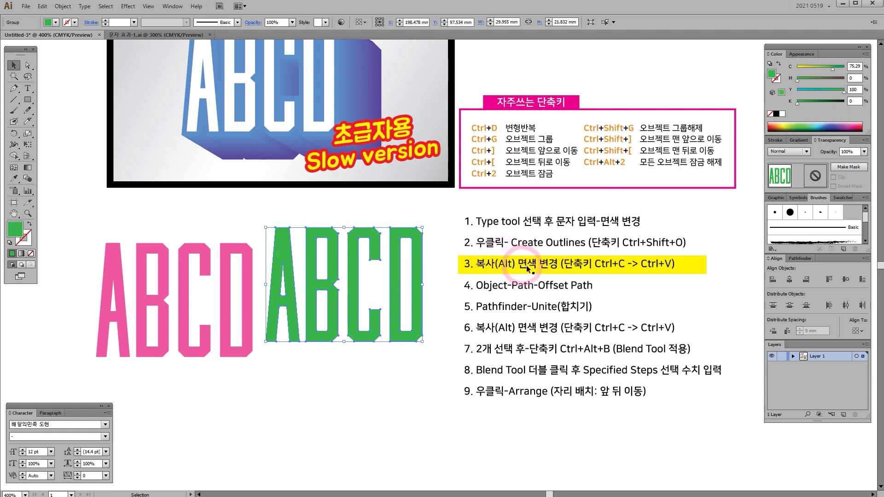
left_click_drag(683, 269, 686, 289)
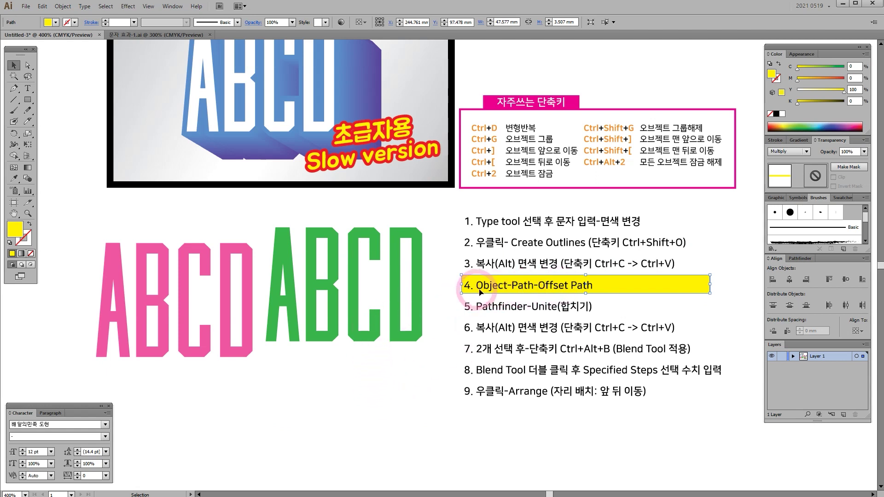
Set up an Offset Path on the green ABCD group with preview enabled and an offset of 1 mm
left_click(350, 256)
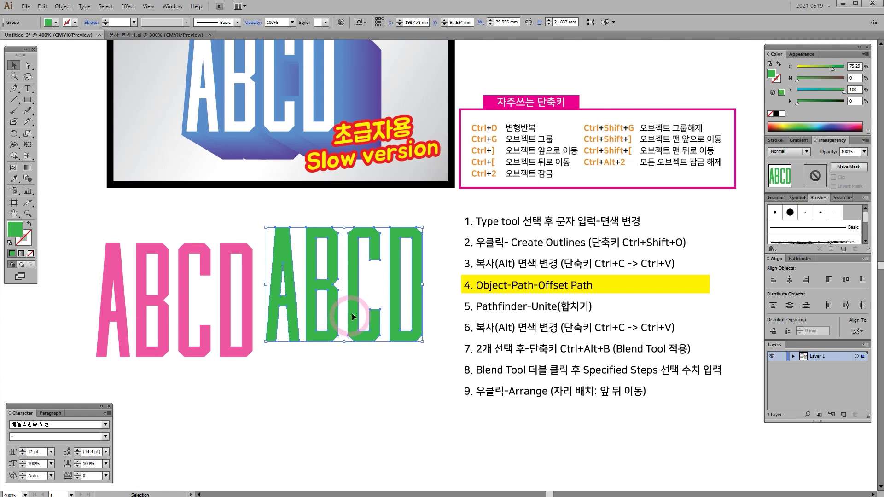
left_click(60, 8)
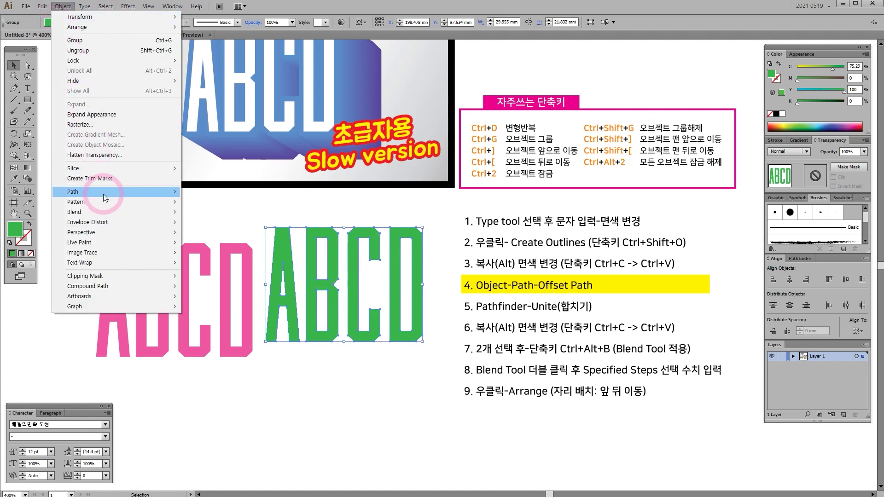
mouse_move(105, 198)
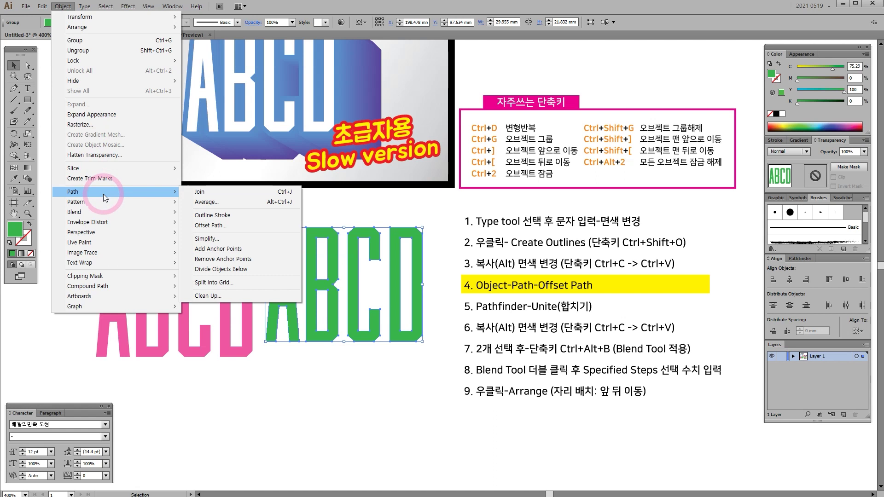
left_click(241, 225)
left_click_drag(317, 265, 496, 296)
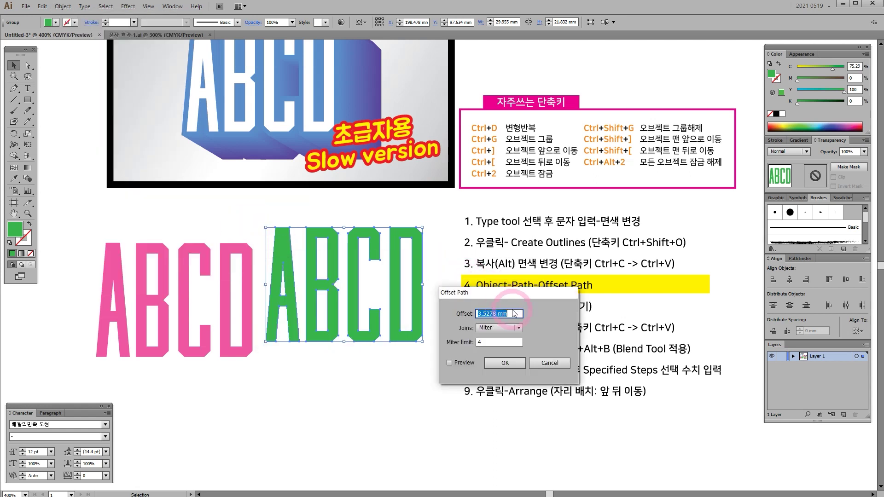
left_click(450, 363)
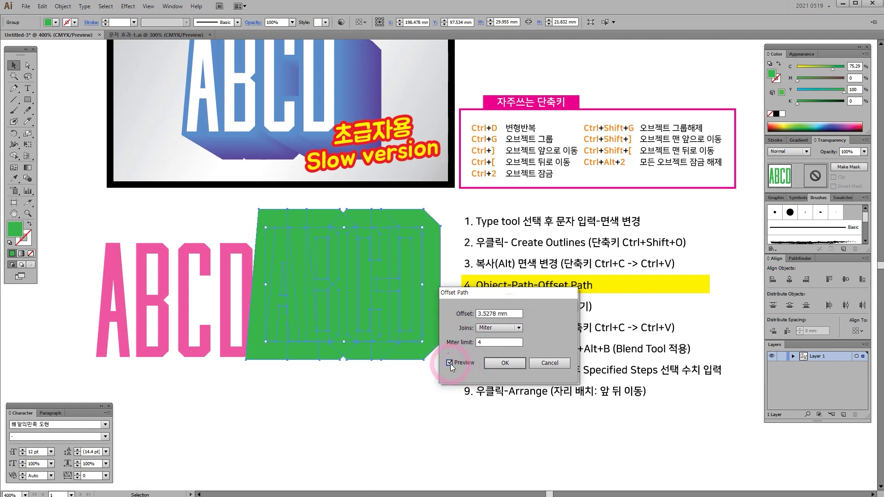
left_click(491, 316)
left_click(510, 314)
triple_click(511, 314)
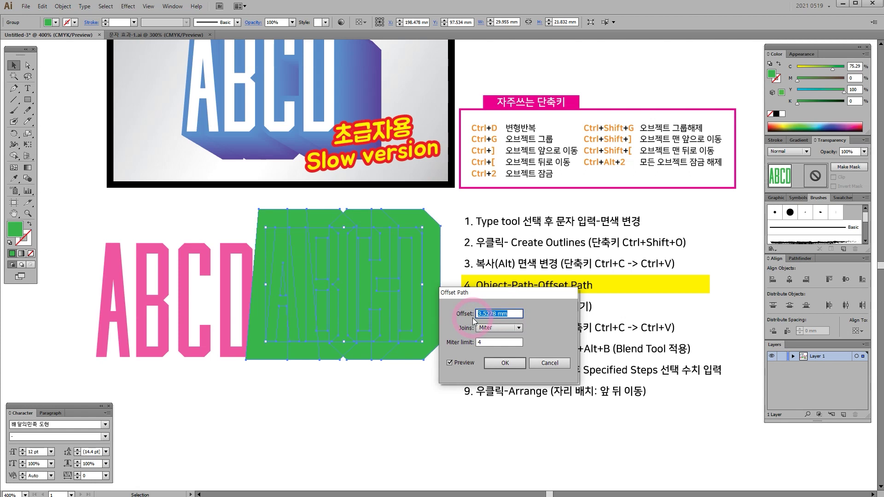
type("1")
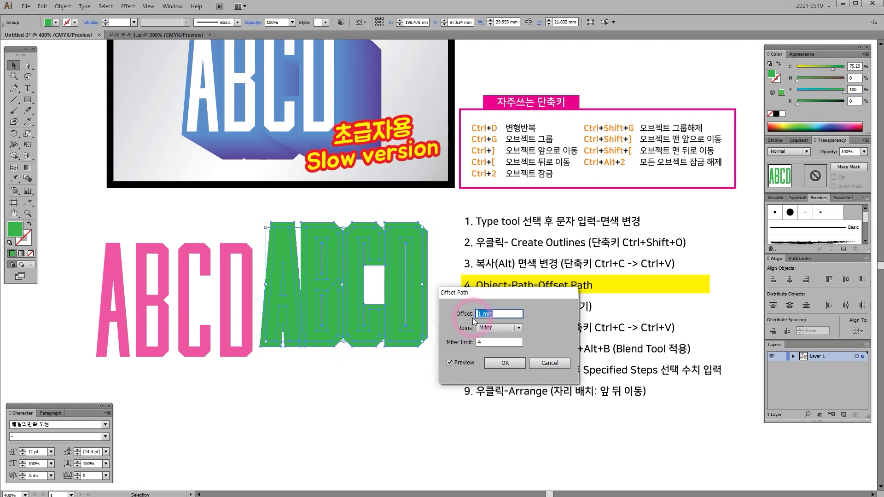
Preview offset distances between 0 and 7 mm on the green ABCD group and return to 1 mm
key("Up")
key("Up")
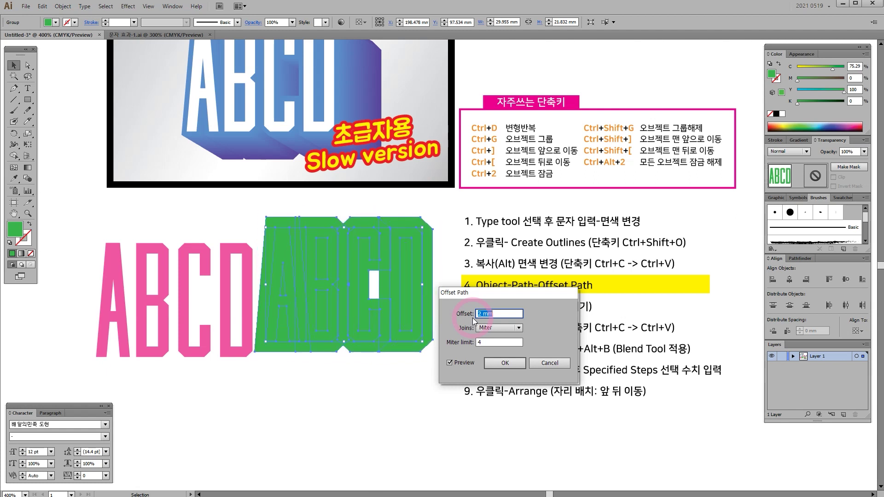
key("Down")
key("Down")
key("Down")
key("Up")
key("Up")
key("Up")
key("Down")
key("Down")
key("Down")
key("Up")
key("Up")
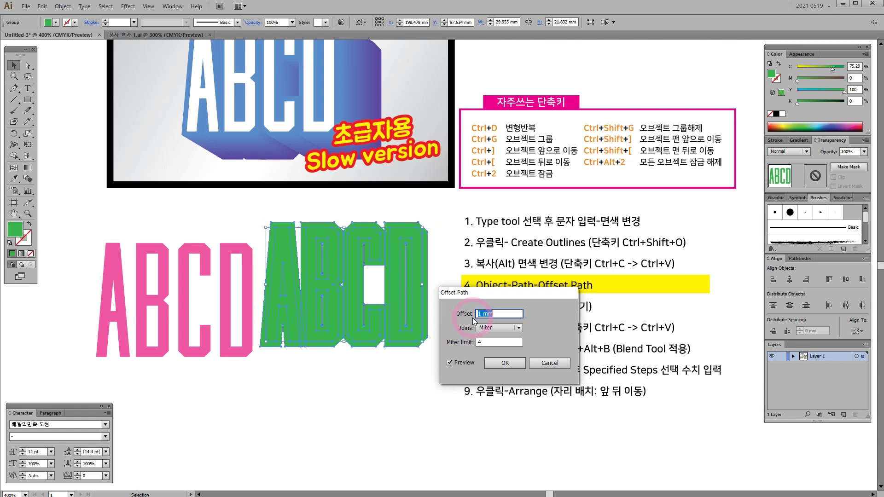
key("Down")
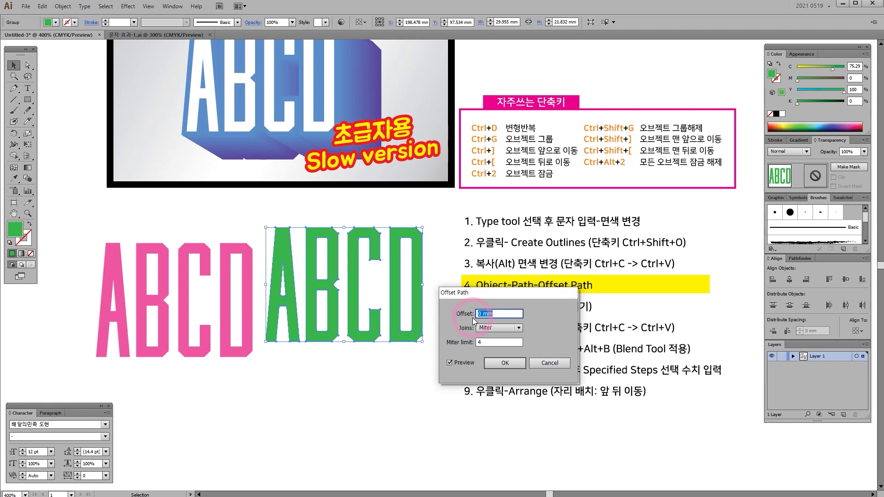
key("Up")
key("Up")
key("Up")
key("Up")
key("Up")
key("Up")
key("Down")
key("Down")
key("Down")
key("Down")
key("Down")
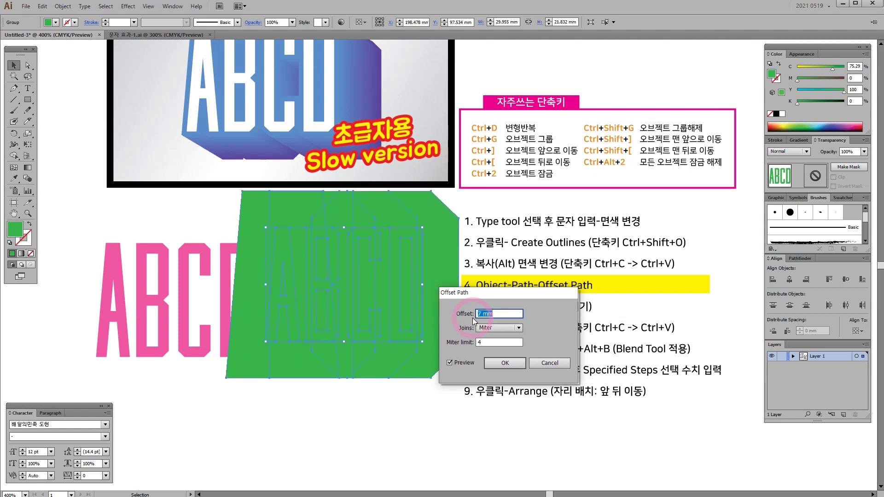
key("Down")
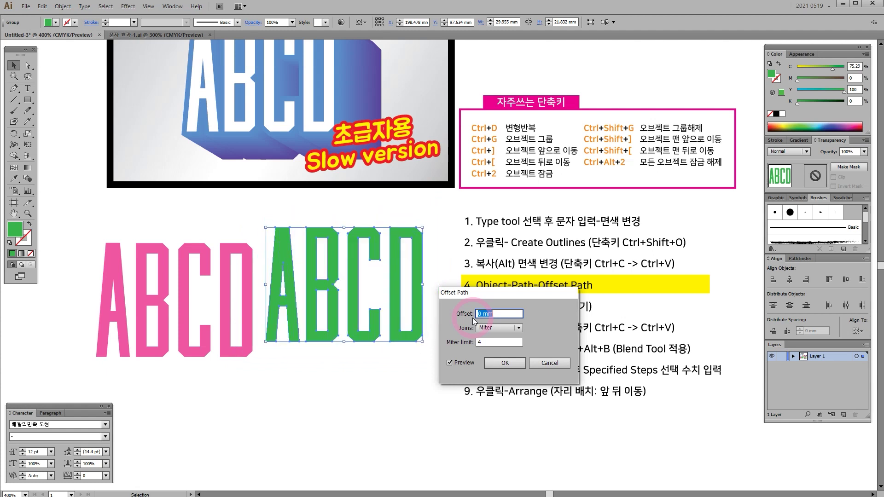
key("Up")
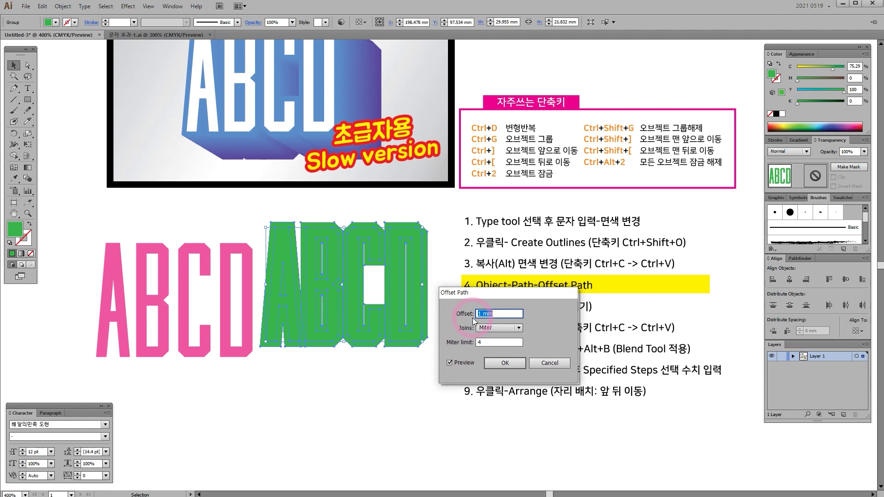
Apply the 1 mm path offset and move the resulting green ABCD lettering slightly upward
left_click(498, 363)
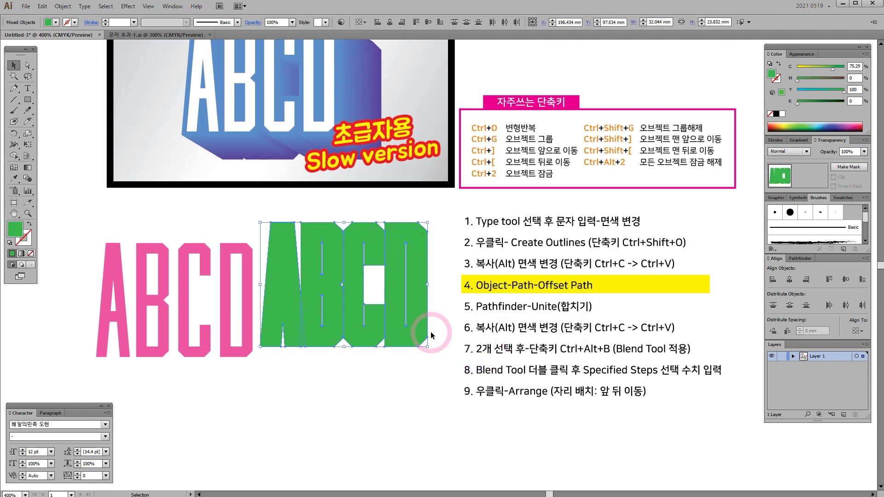
mouse_move(411, 305)
left_mouse_down()
mouse_move(399, 409)
mouse_move(415, 296)
left_mouse_up()
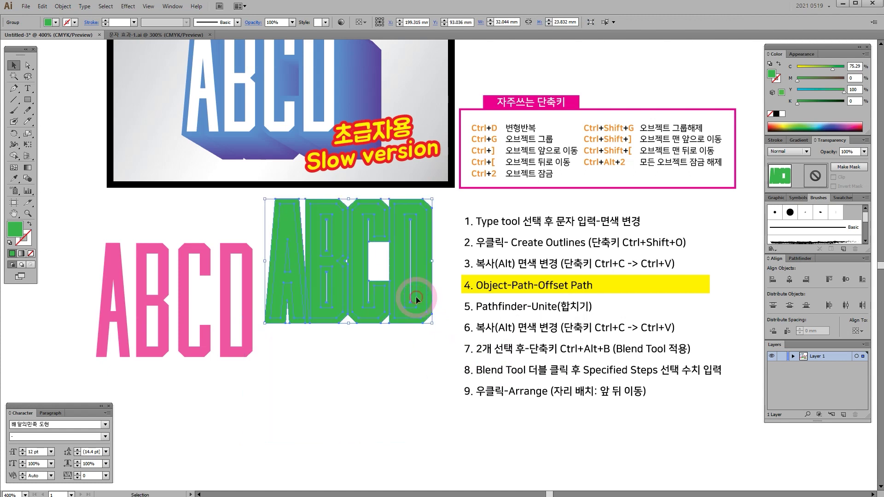
Move the yellow highlight bar to instruction 5 and reposition the pink and green ABCD groups side by side
left_click_drag(645, 290, 642, 315)
left_click_drag(359, 285, 366, 339)
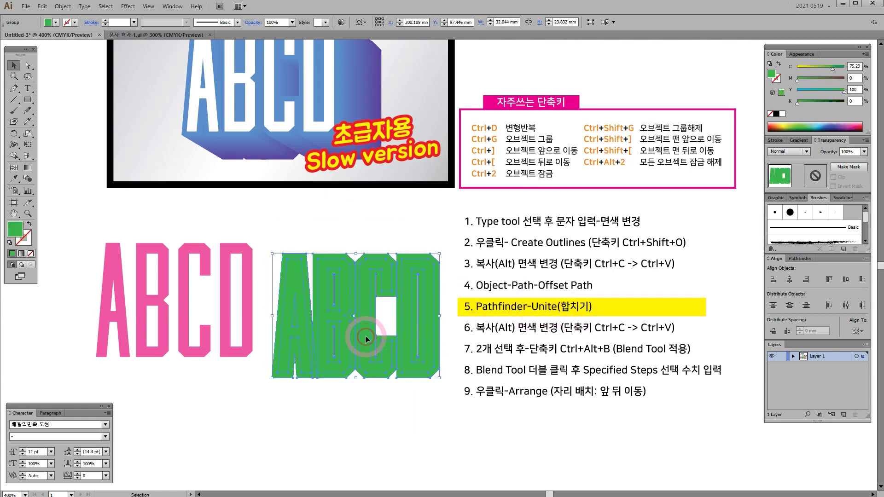
left_click_drag(239, 244, 209, 255)
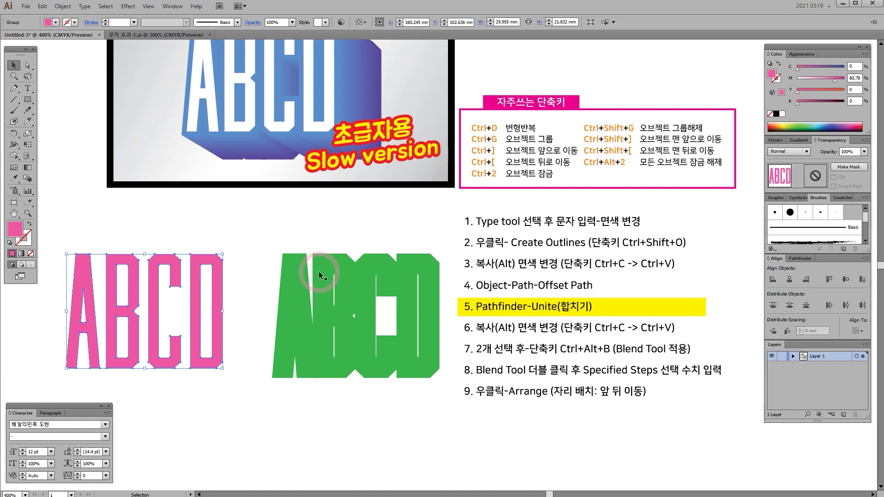
left_click(299, 270)
left_click_drag(302, 270, 293, 261)
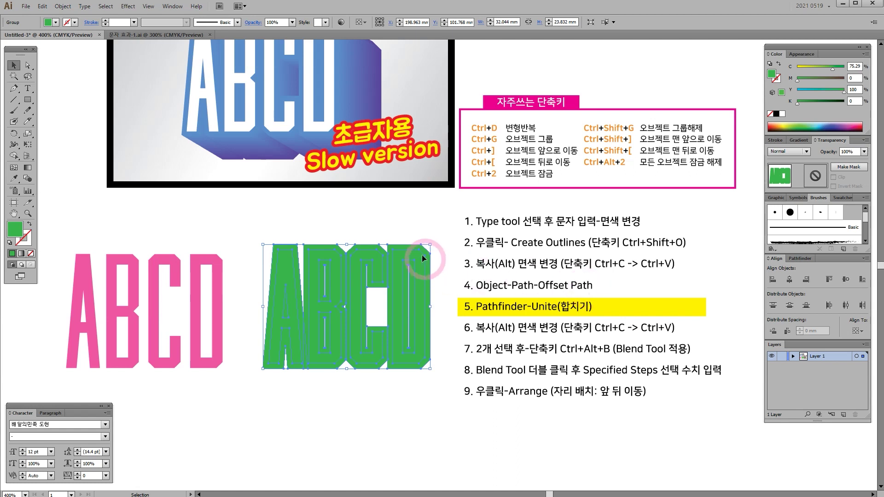
mouse_move(378, 273)
left_mouse_down()
mouse_move(355, 272)
mouse_move(366, 274)
left_mouse_up()
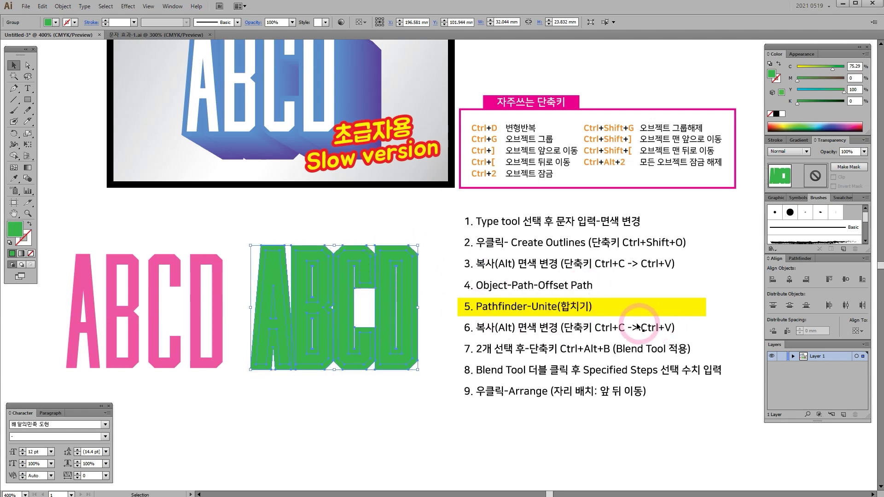
Try merging the green ABCD shapes with Pathfinder Unite and moving the result, and undo both changes
left_click(800, 259)
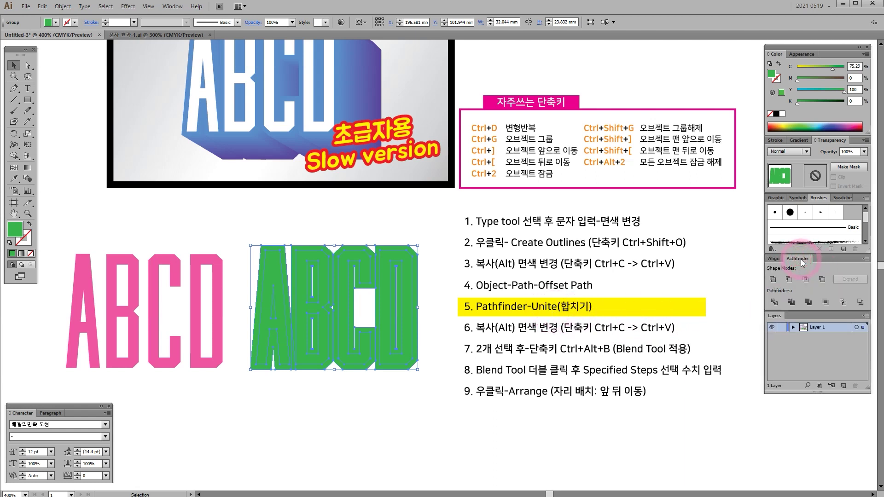
left_click(773, 279)
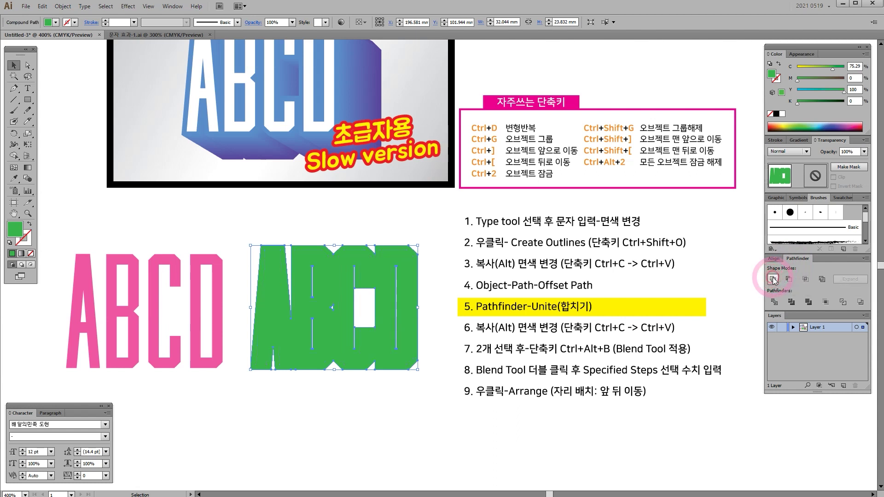
mouse_move(317, 293)
left_mouse_down()
mouse_move(327, 308)
mouse_move(323, 281)
left_mouse_up()
key("ctrl+z")
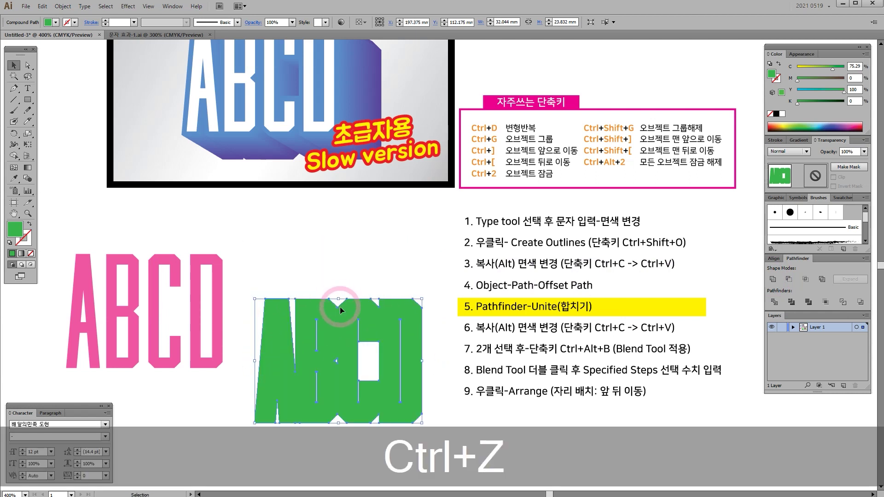
key("ctrl+z")
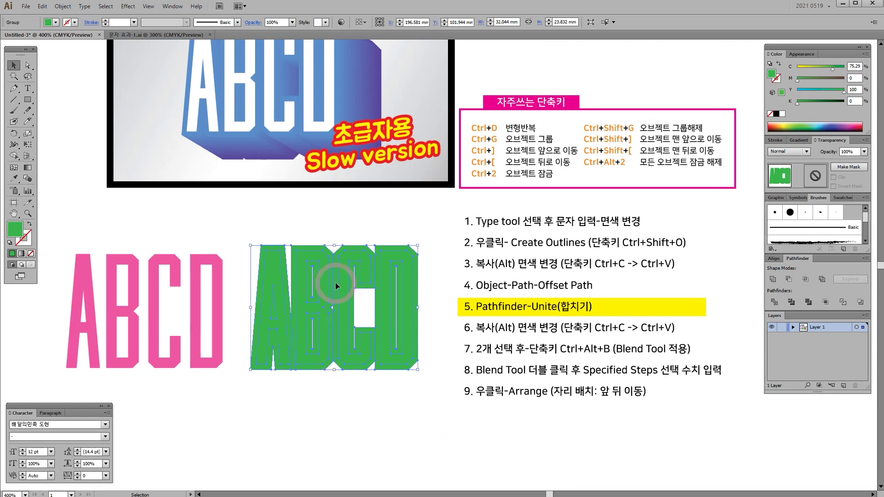
Unite the overlapping green ABCD shapes into a single shape with Pathfinder and move it slightly up
left_click(776, 279)
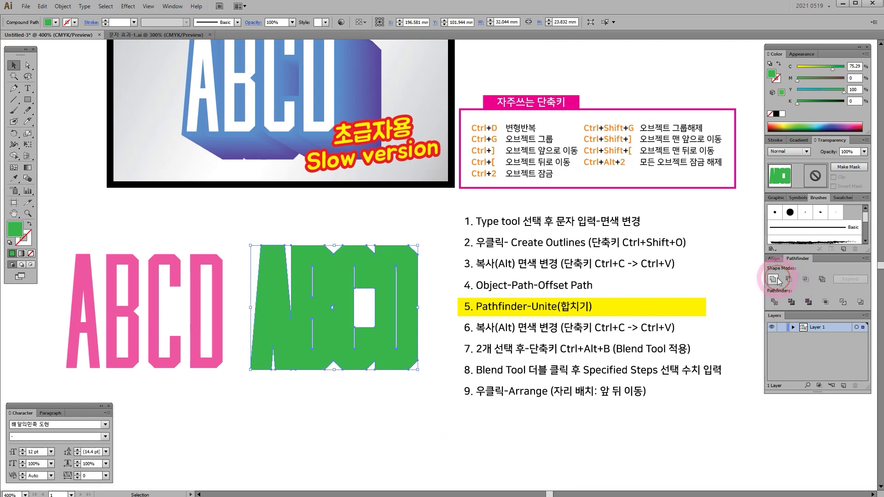
left_click_drag(394, 271, 387, 316)
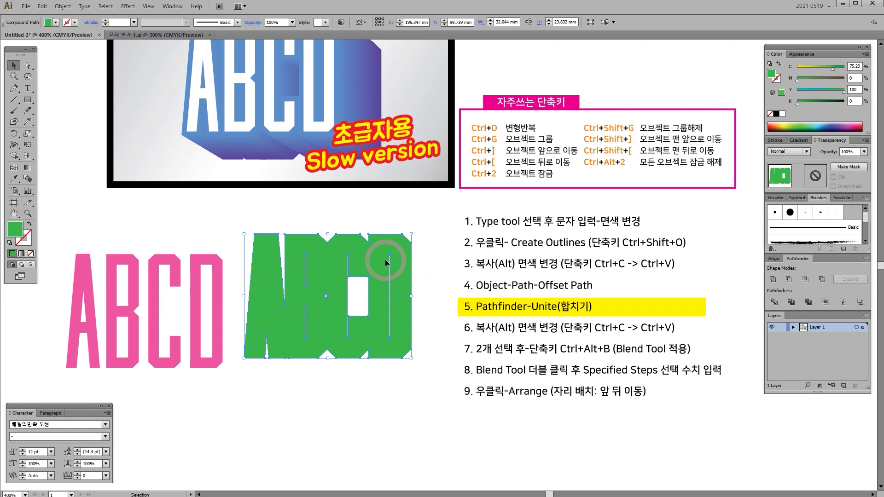
Move the yellow highlight bar down to instruction 6 and leave everything deselected
left_click(684, 315)
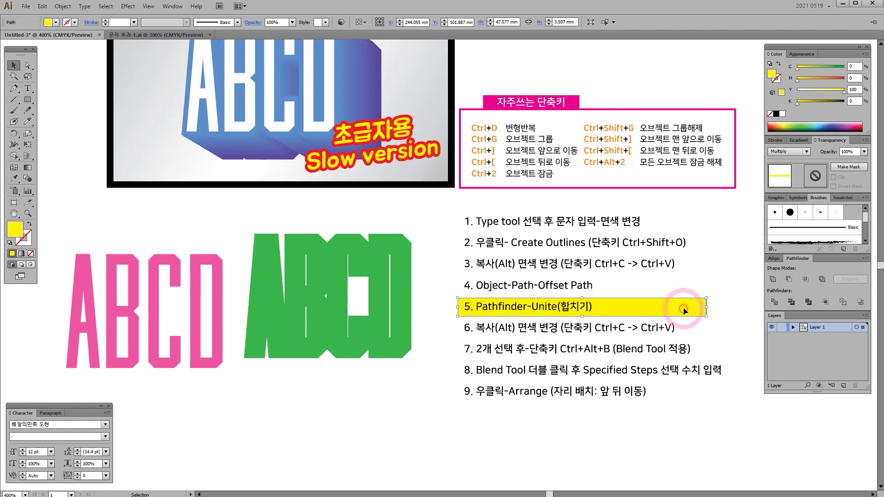
left_click_drag(685, 318, 685, 339)
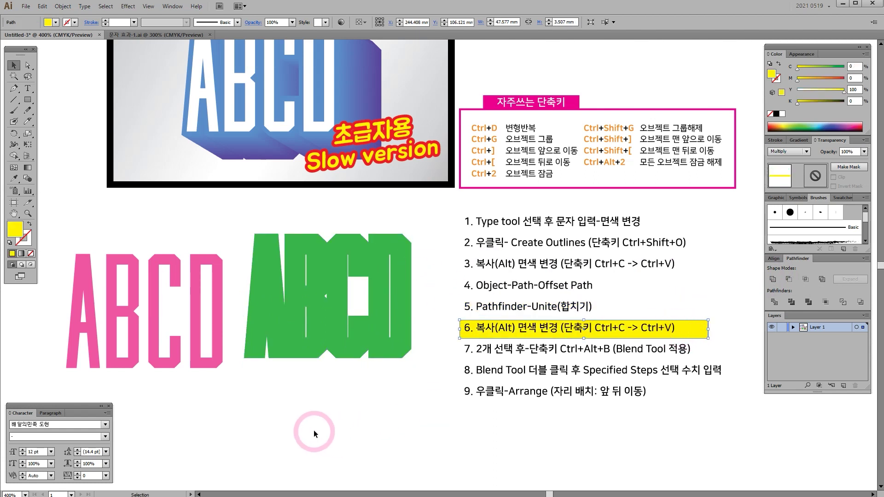
left_click(340, 421)
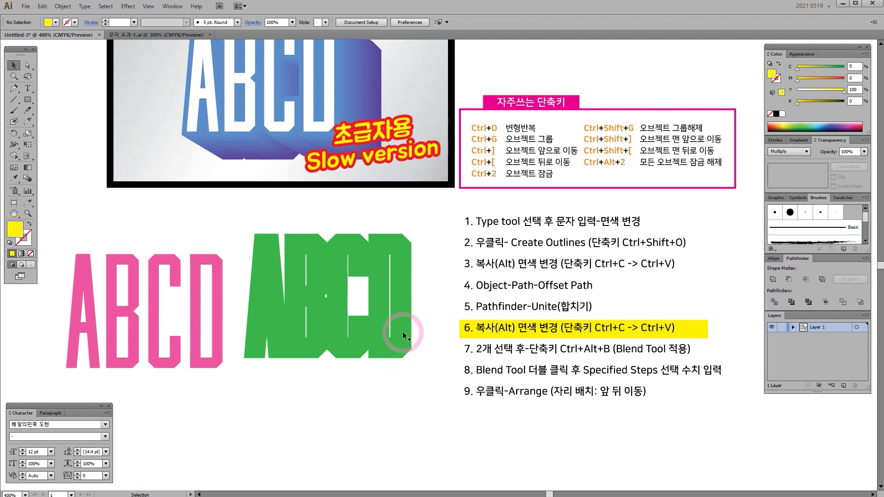
left_click(548, 334)
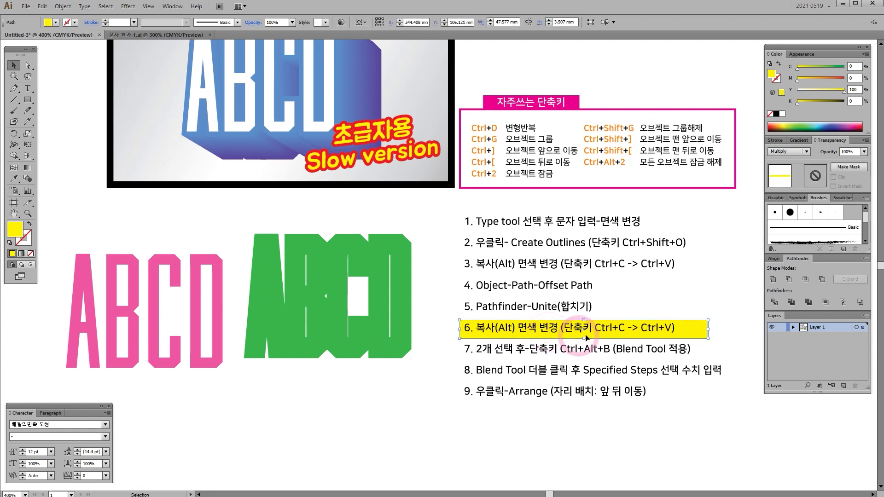
left_click(256, 310)
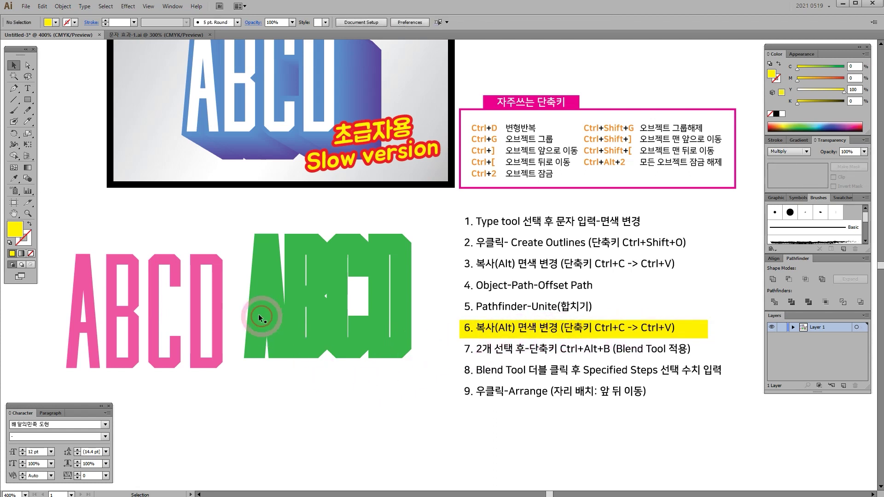
Place the pink ABCD group centred over the united green shape and bring it to the front
left_click(219, 300)
left_click_drag(220, 301, 402, 288)
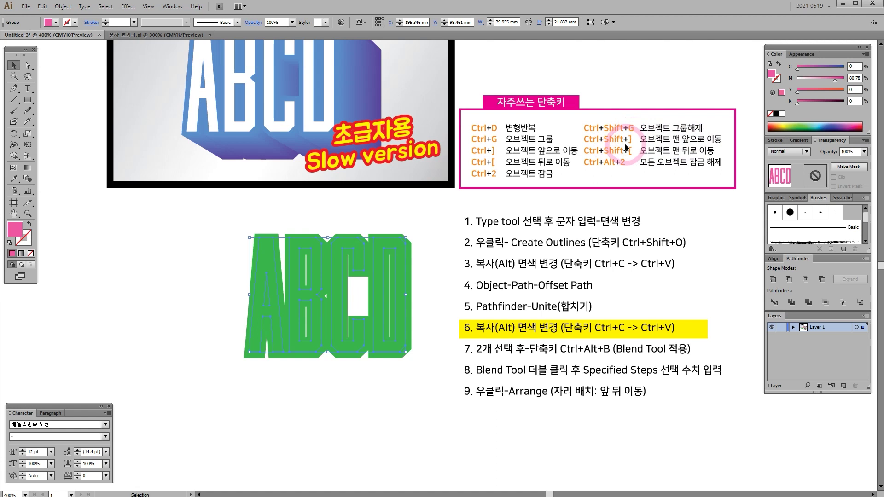
key("ctrl+shift")
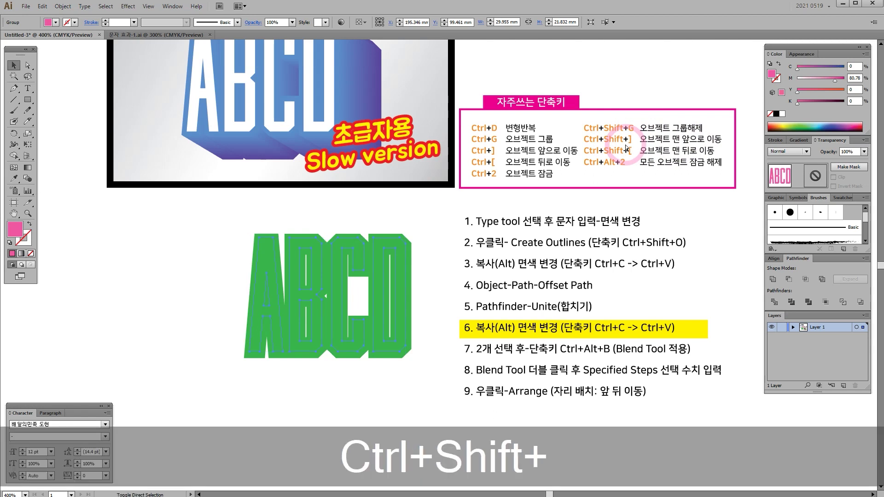
key("ctrl+shift+bracketright")
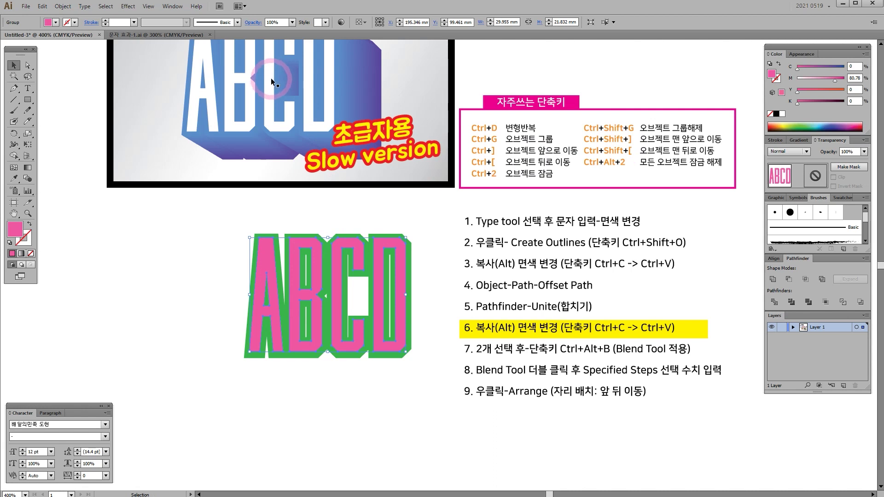
Fill the front ABCD group with white and shift it left across the green shape
left_click(782, 113)
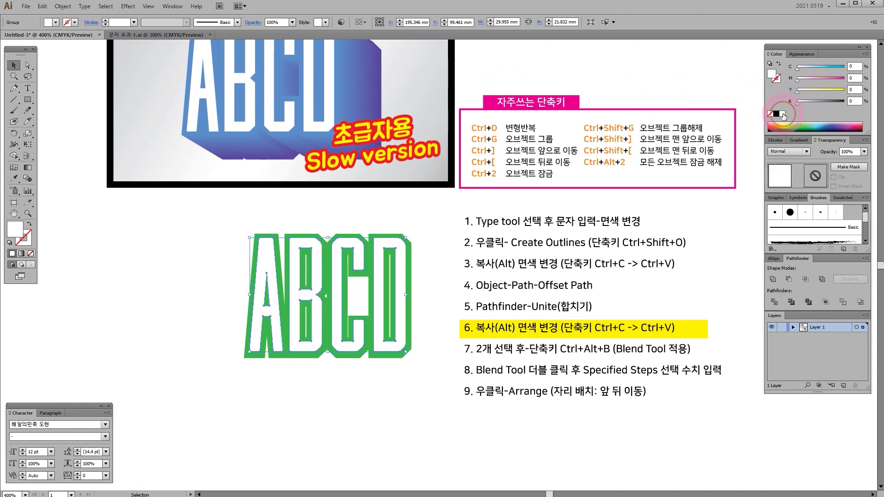
left_click(396, 250)
left_click_drag(396, 250, 331, 255)
Recolour the united green ABCD shape to cyan 100 with magenta, yellow and black at 0
left_click(398, 255)
left_click(781, 93)
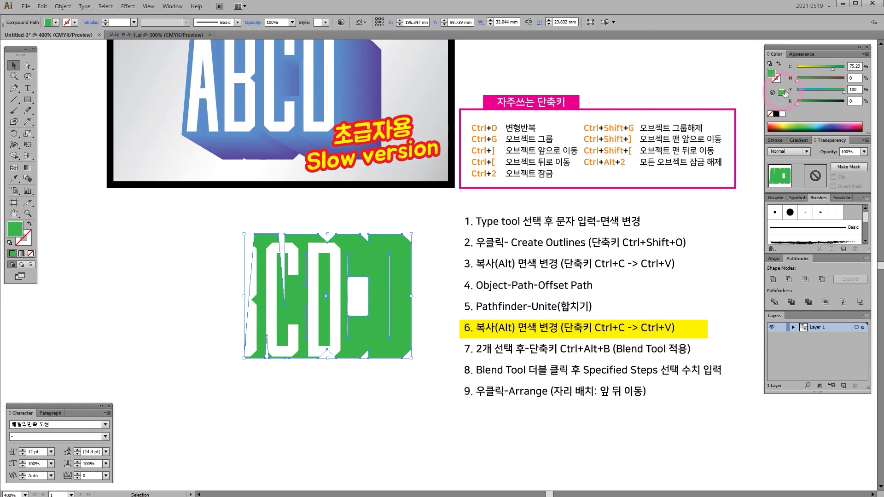
left_click(797, 90)
left_click_drag(832, 70, 846, 72)
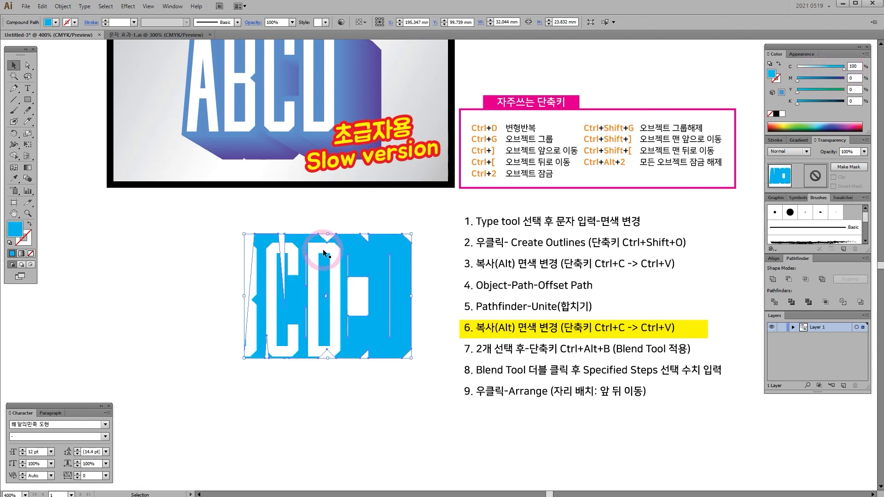
Centre the white lettering over the cyan shape and move both together to the left of the instructions
left_click(388, 245)
left_click_drag(377, 376, 355, 189)
scroll(306, 122, "up", 3)
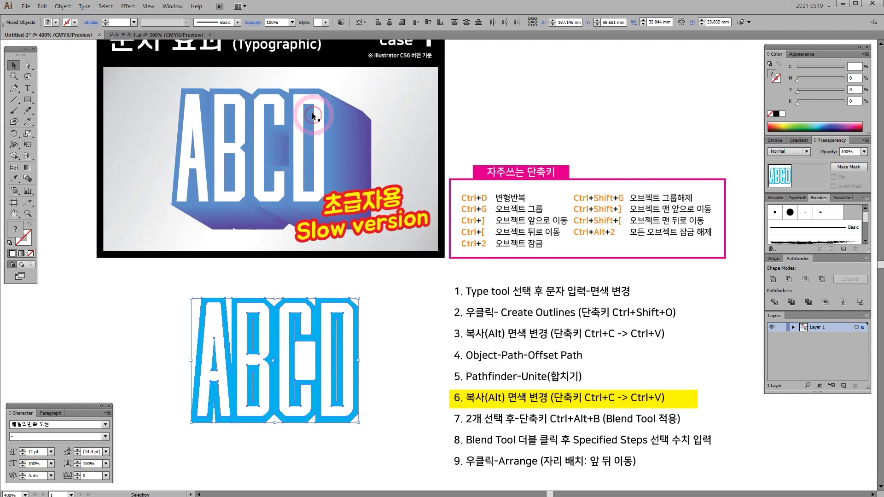
left_click(396, 349)
scroll(403, 346, "down", 5)
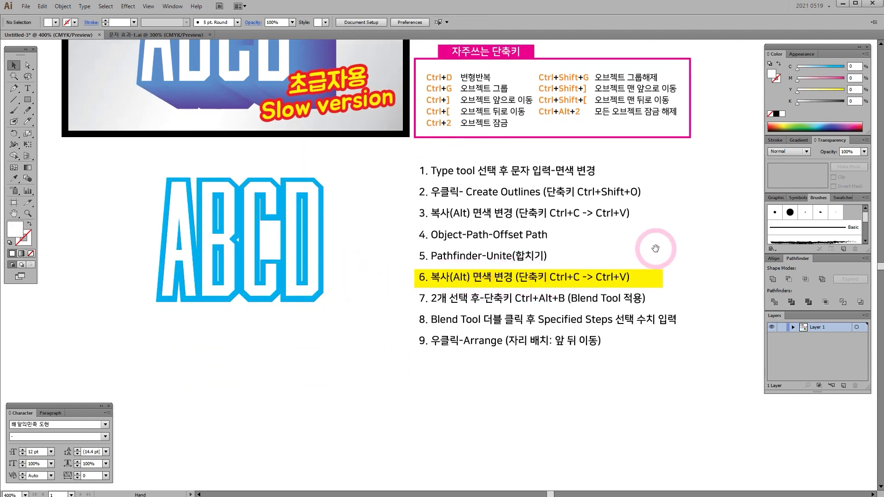
scroll(645, 258, "up", 1)
left_click_drag(645, 304, 643, 325)
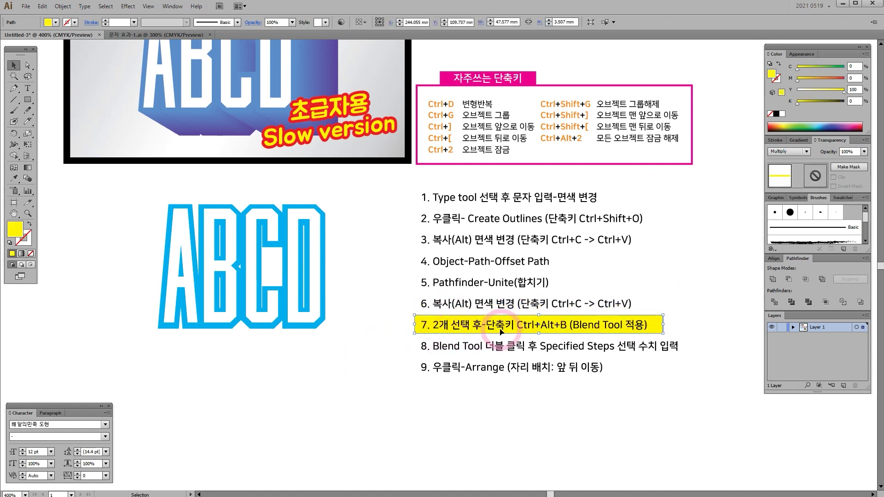
left_click(233, 358)
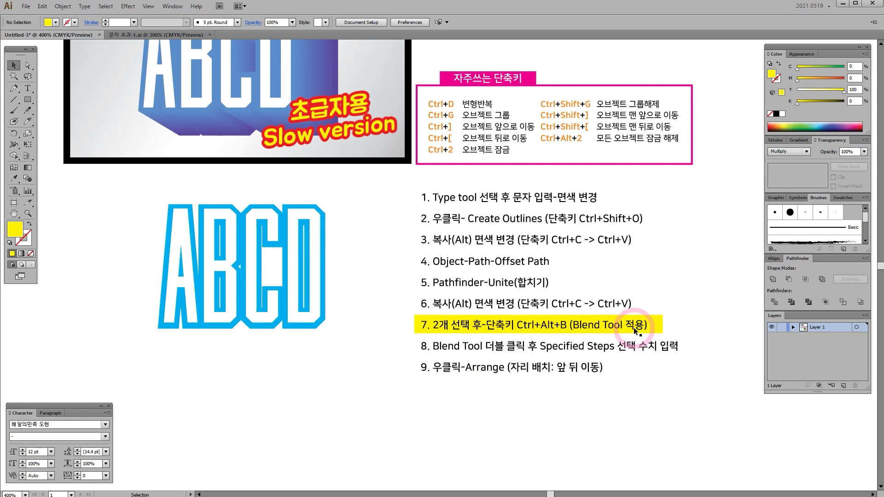
mouse_move(649, 325)
left_mouse_down()
mouse_move(650, 301)
mouse_move(652, 308)
left_mouse_up()
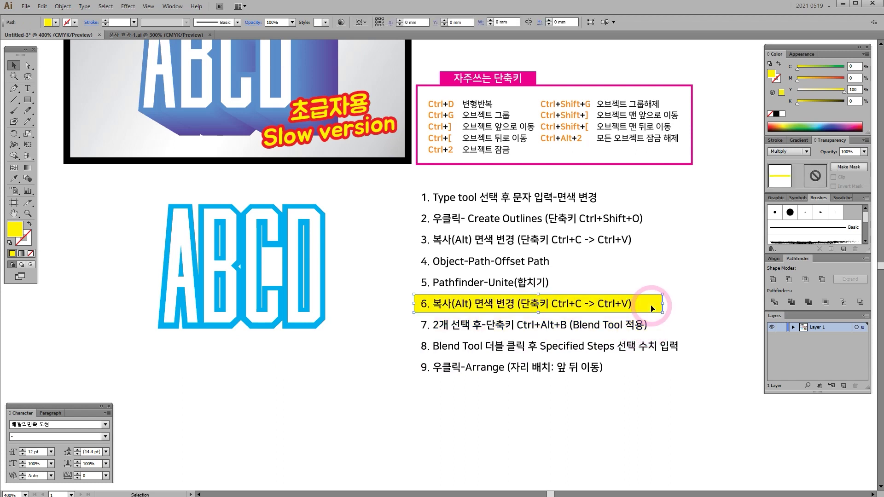
With the white lettering moved aside to the left, duplicate the cyan shape down and right and fill the copy with cyan 100, magenta 69
left_click_drag(246, 238, 142, 248)
left_click_drag(250, 227, 341, 330)
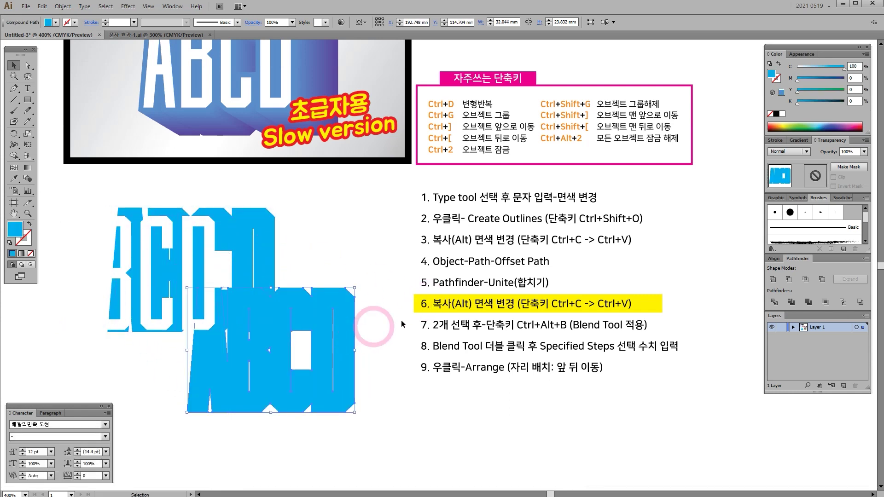
left_click(831, 84)
left_click(359, 231)
Examine the extruded depth and side colours of the ABCD reference artwork up close
scroll(331, 203, "up", 3)
scroll(331, 204, "left", 2)
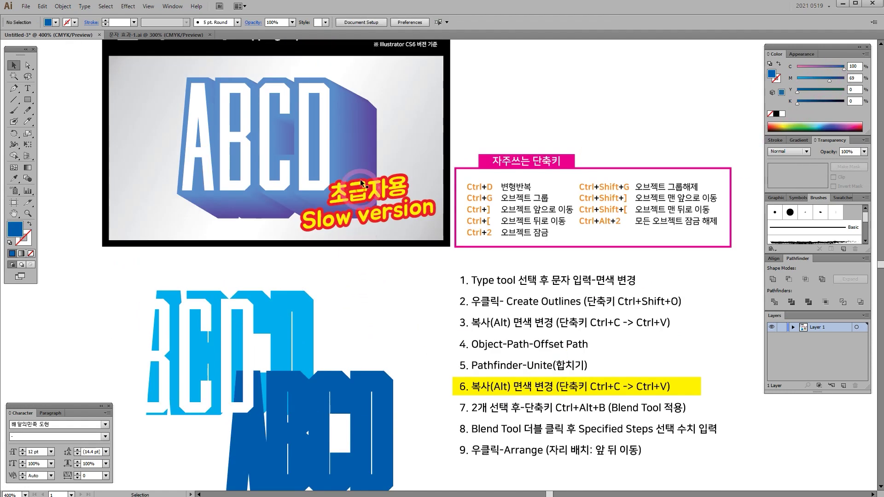
key("ctrl+space")
left_click(361, 174)
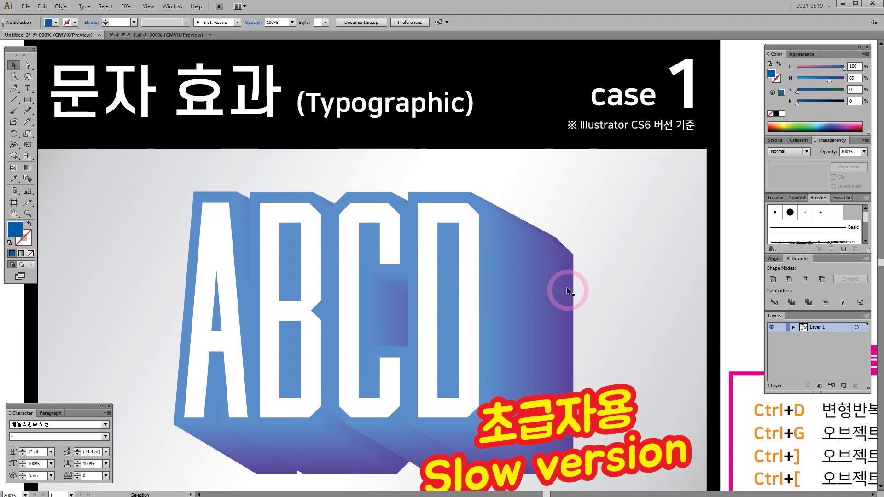
key("ctrl+alt+space")
left_click(537, 335)
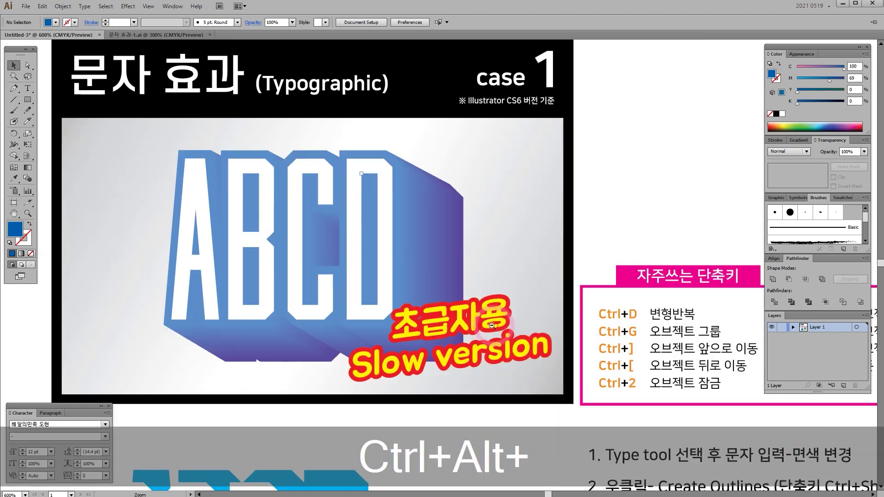
left_click(453, 328)
left_click_drag(450, 359, 403, 170)
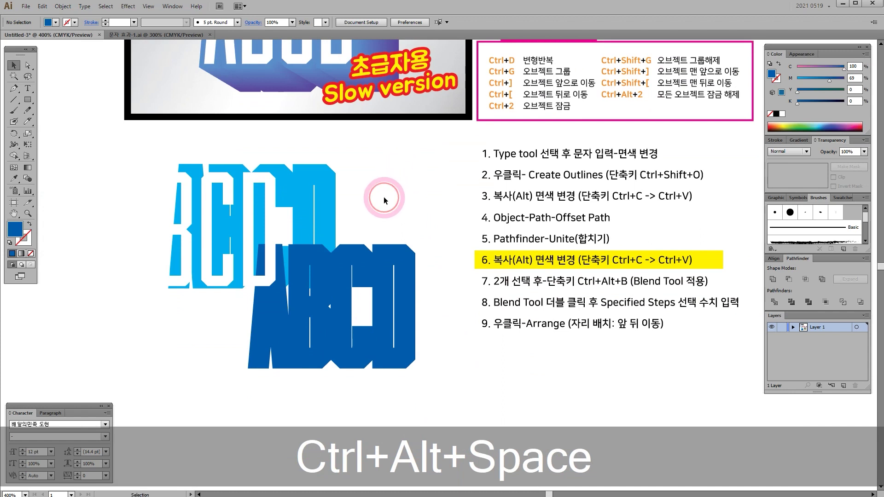
Move the dark blue copy up and right so it overlaps the right part of the cyan shape
left_click_drag(357, 273, 405, 292)
key("ctrl+space")
left_click(412, 162)
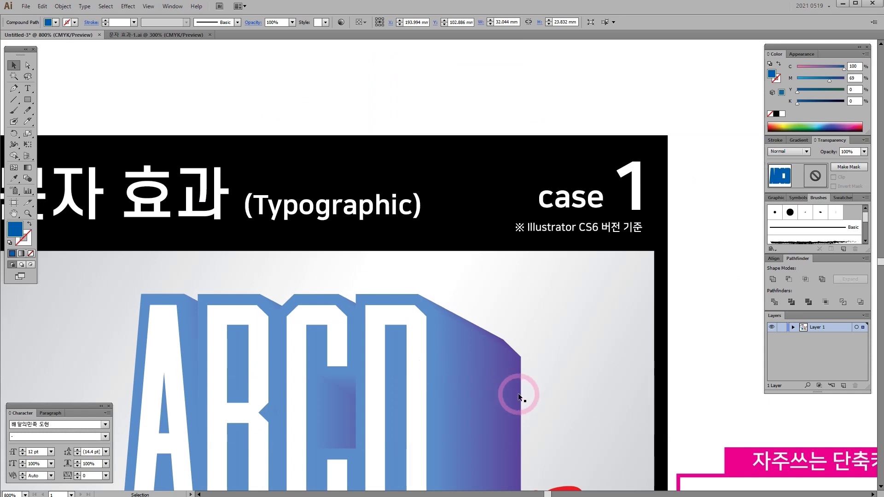
scroll(474, 400, "down", 12)
mouse_move(417, 217)
left_mouse_down()
mouse_move(476, 225)
mouse_move(437, 275)
mouse_move(414, 231)
left_mouse_up()
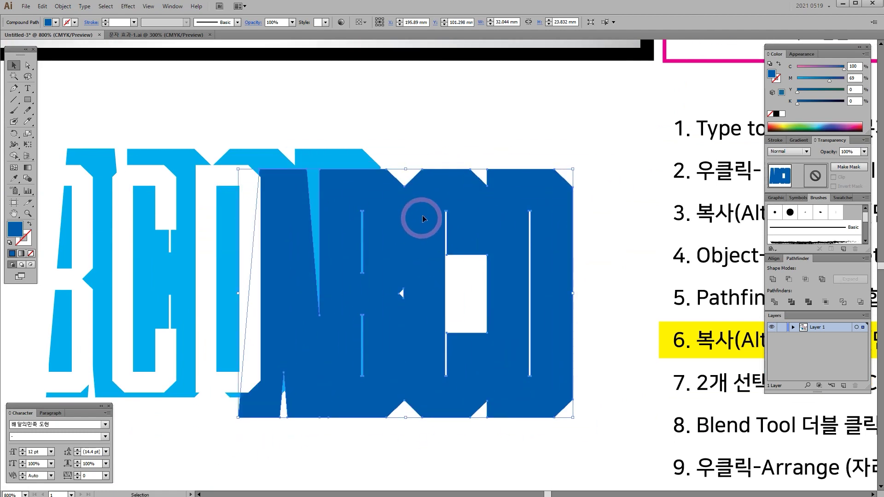
Send the dark blue copy to the back and move it down and left, leaving it offset below and right of the cyan shape
key("ctrl+space")
left_click(405, 182, "ctrl+alt")
left_click(417, 276, "ctrl+alt")
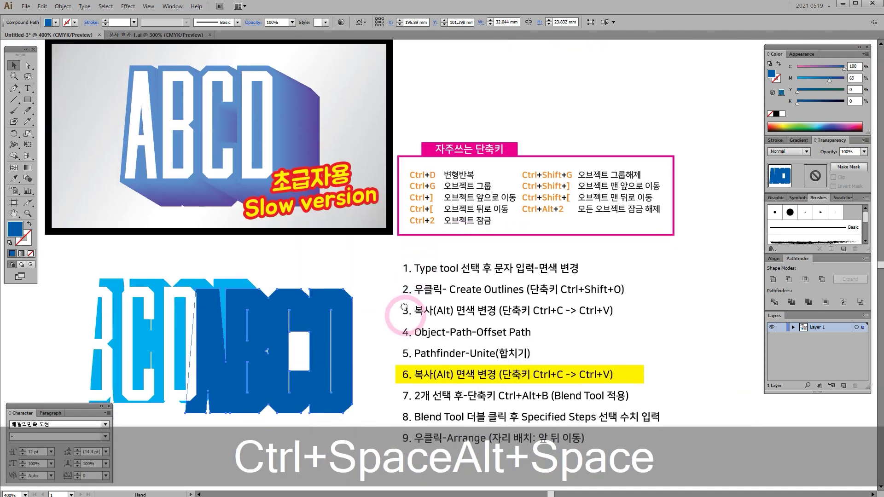
left_click_drag(402, 218, 419, 231)
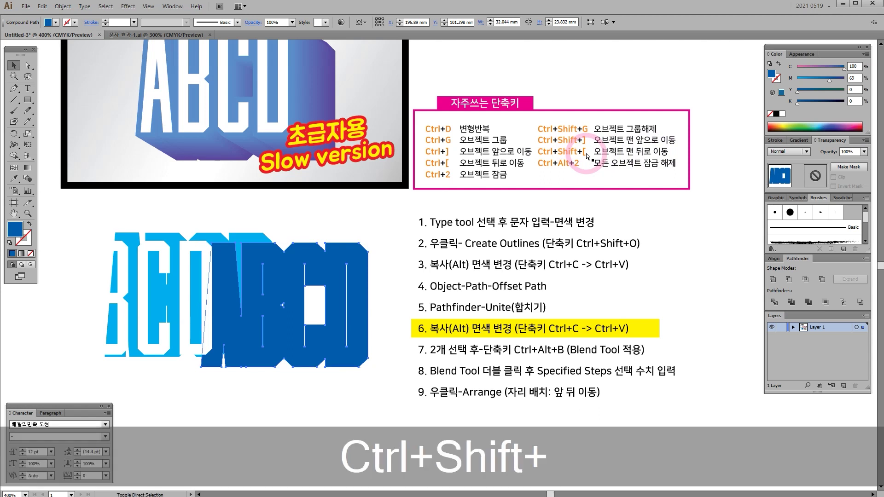
key("ctrl+shift+bracketleft")
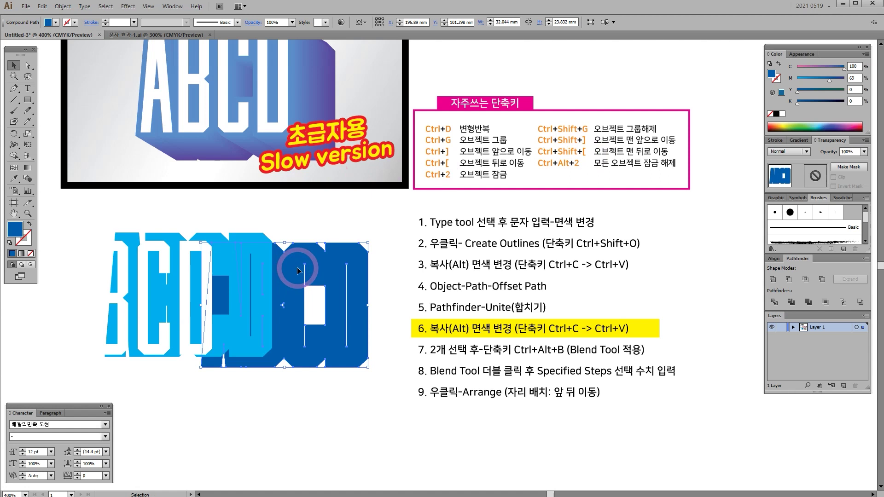
left_click_drag(344, 269, 291, 303)
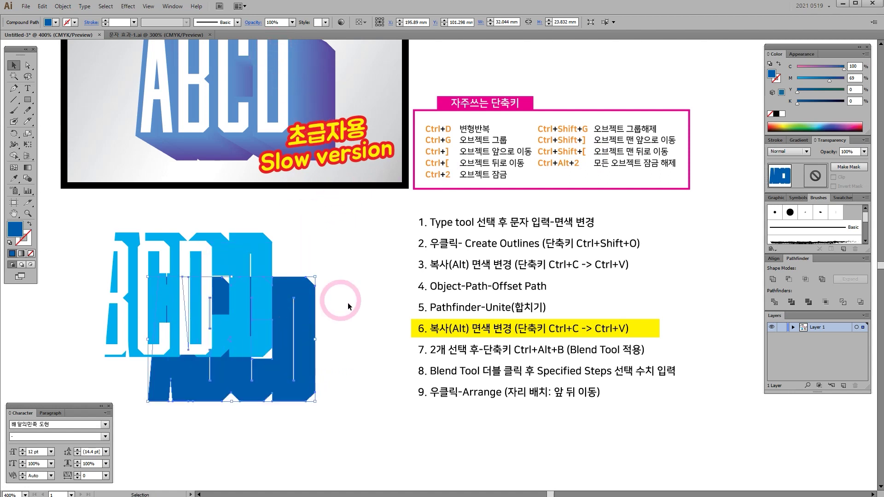
Move the yellow highlight bar down to instruction 7
left_click(358, 317)
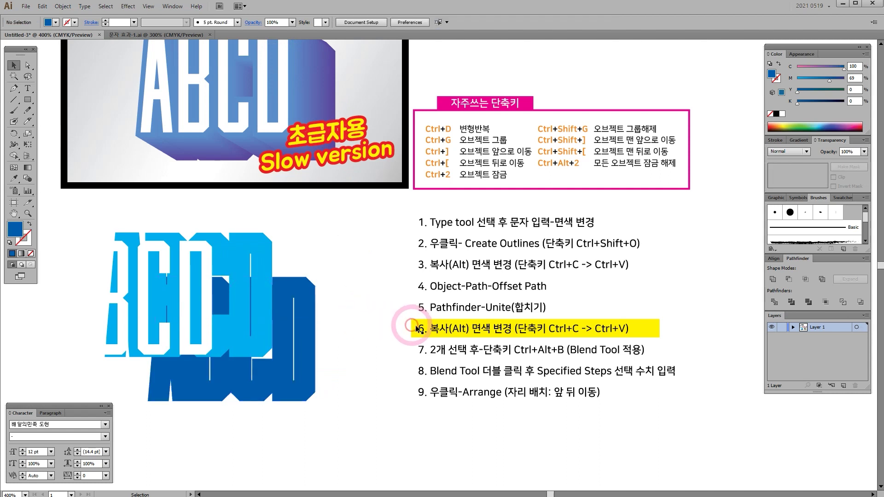
left_click_drag(640, 335, 643, 362)
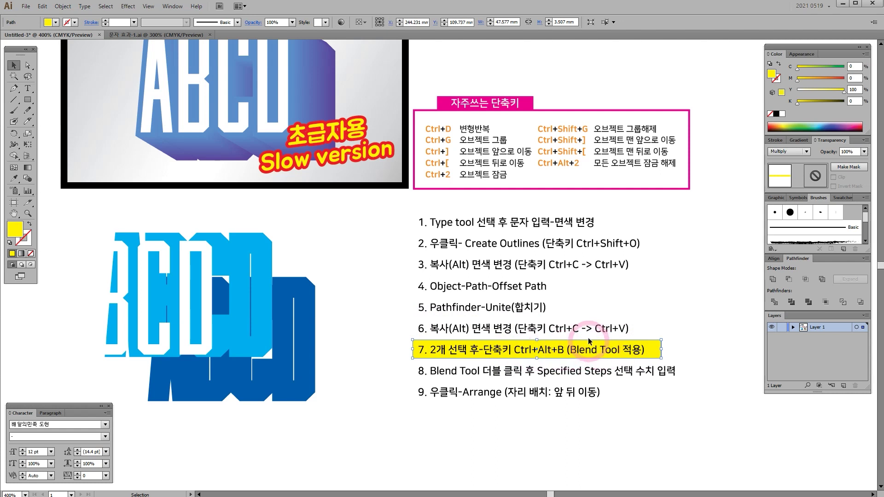
Try blending the cyan and dark blue shapes and moving the blend up and right, and undo both
left_click_drag(292, 251, 262, 348)
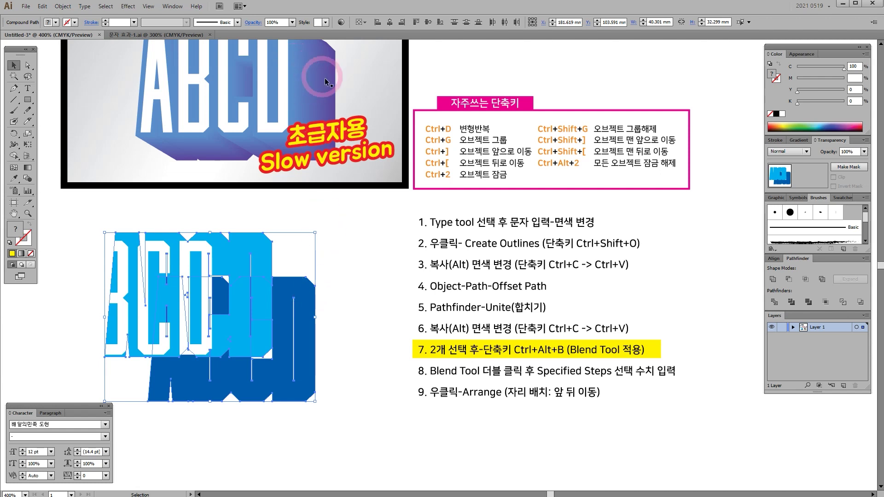
mouse_move(254, 310)
left_mouse_down()
mouse_move(247, 336)
mouse_move(306, 355)
mouse_move(283, 294)
mouse_move(261, 315)
left_mouse_up()
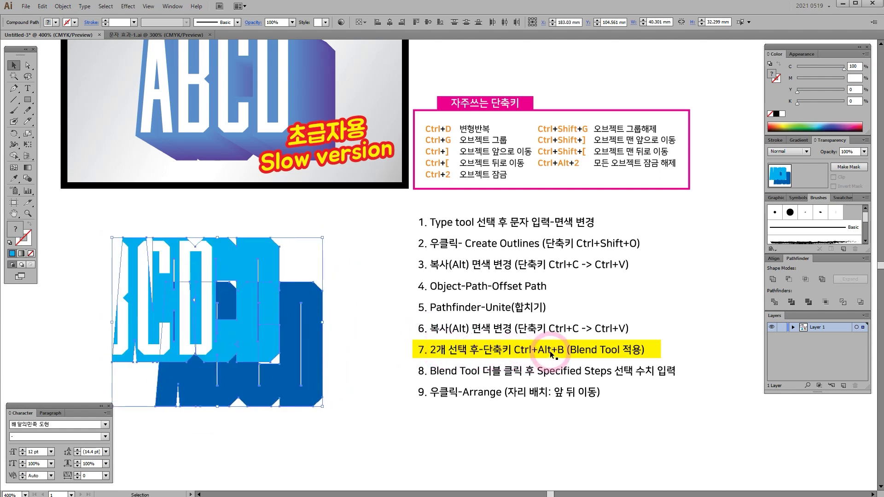
key("ctrl")
key("ctrl+alt")
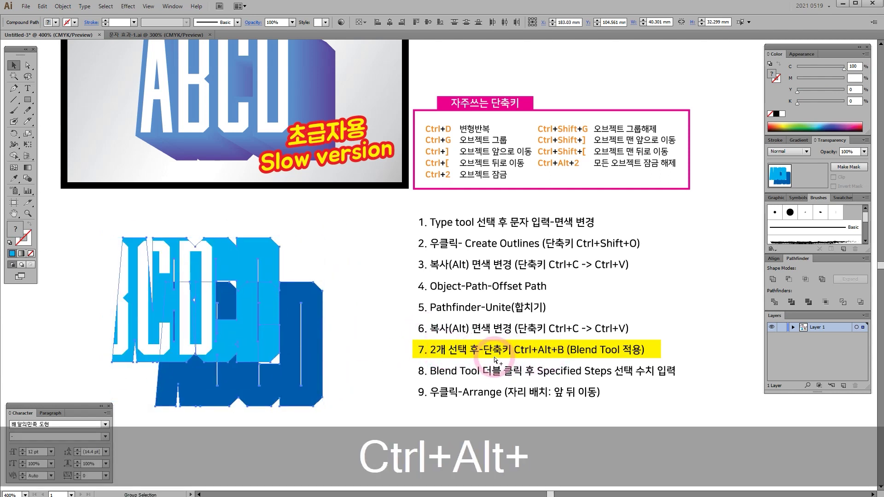
key("ctrl+alt+b")
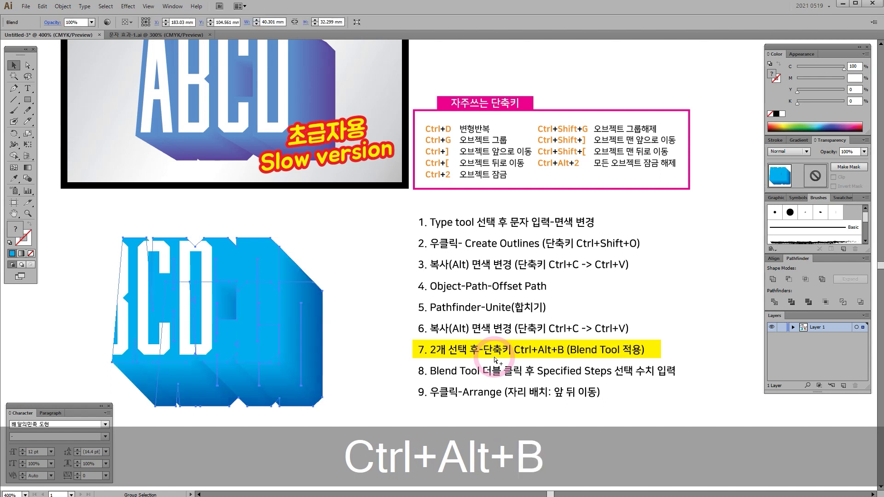
left_click_drag(286, 316, 312, 311)
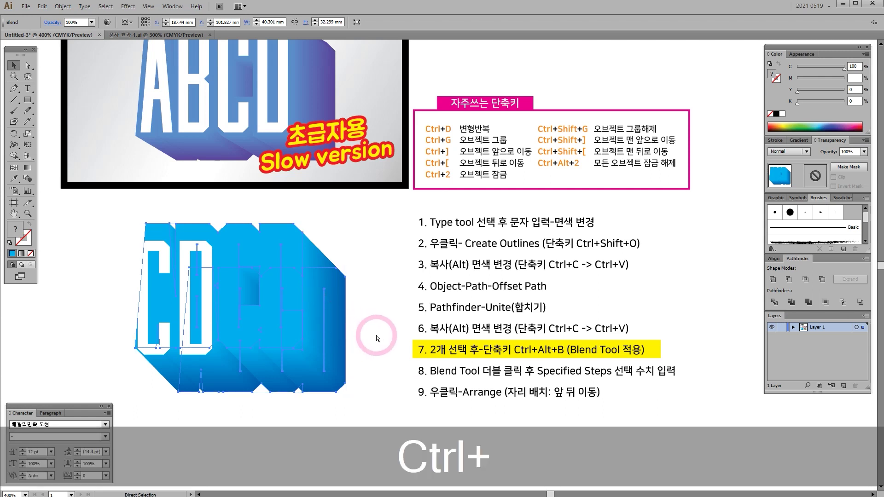
key("ctrl+z")
key("ctrl+z")
left_click(375, 266)
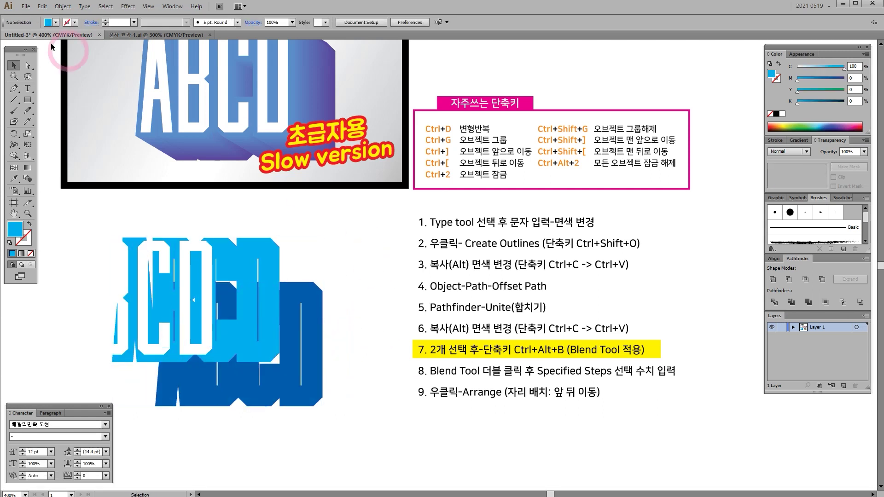
Move the cyan and dark blue shapes together slightly up and right and blend them
left_click_drag(353, 234, 282, 303)
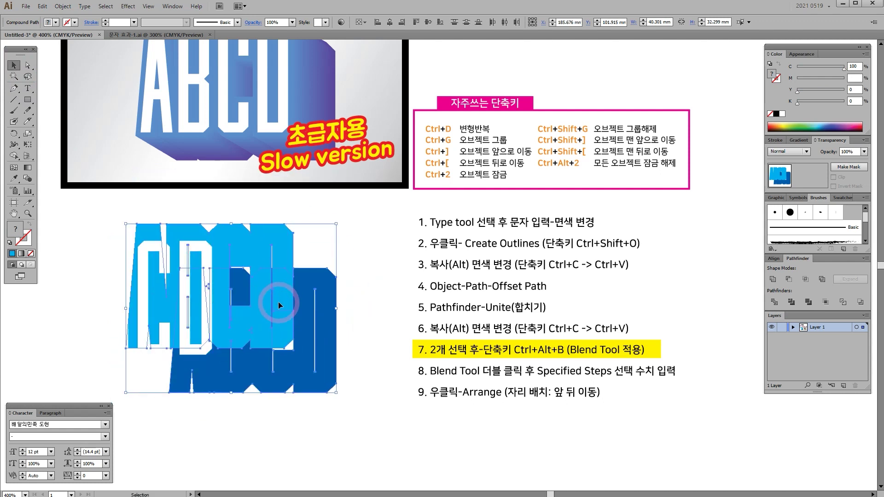
key("ctrl+alt")
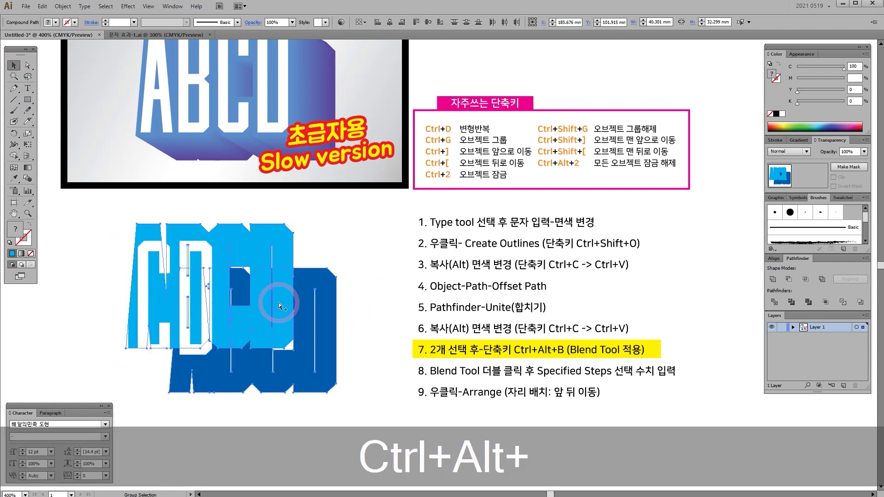
key("ctrl+alt+b")
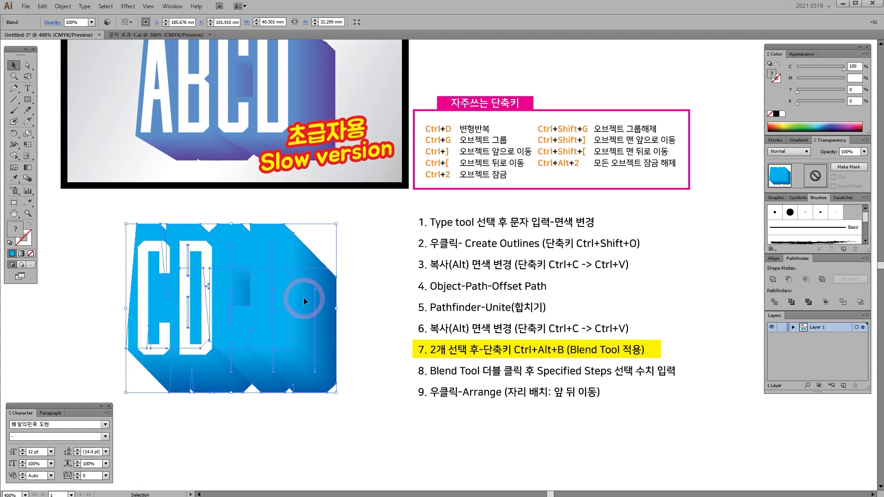
Change the blue blend's spacing to Specified Steps and preview it with 4 steps
left_click(28, 179)
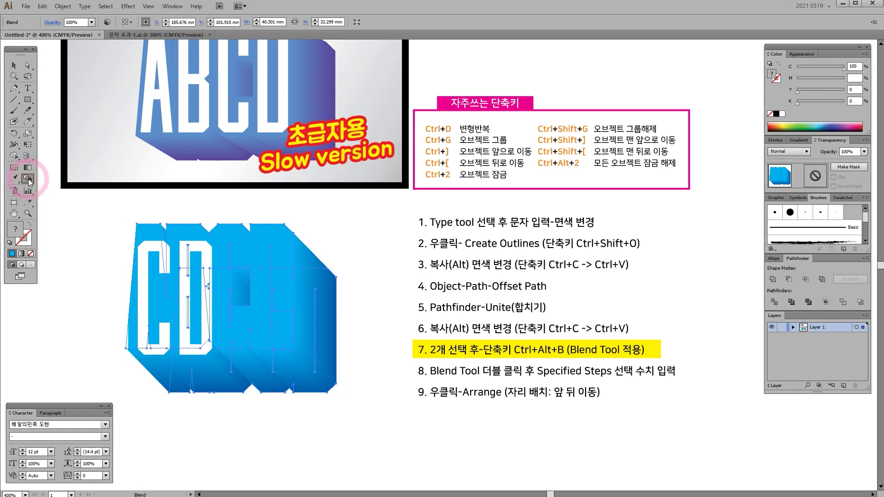
double_click(29, 181)
left_click_drag(92, 293, 433, 262)
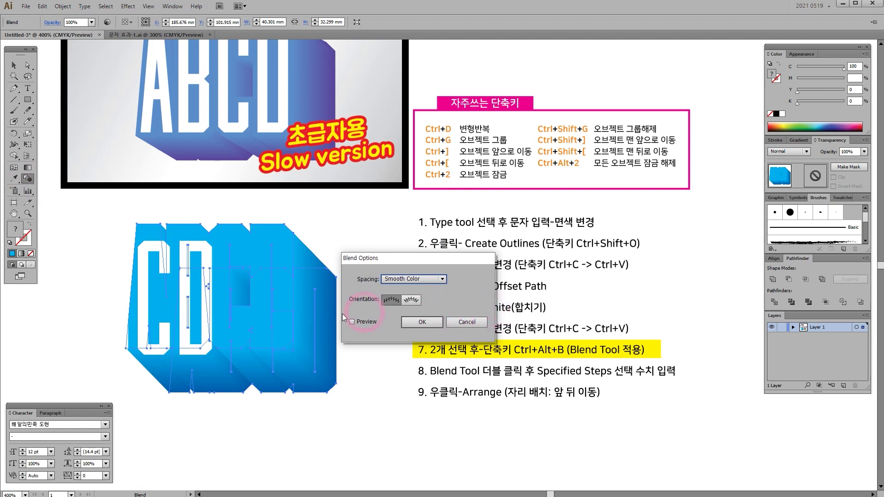
left_click(352, 322)
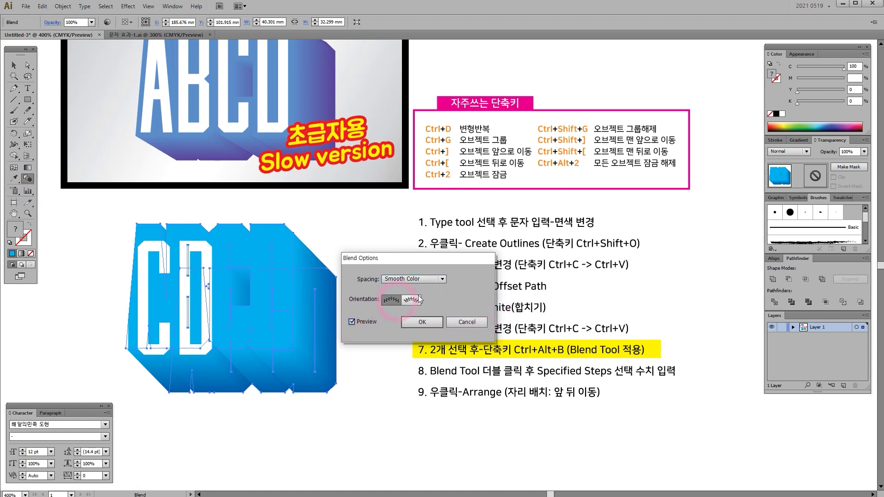
left_click(435, 279)
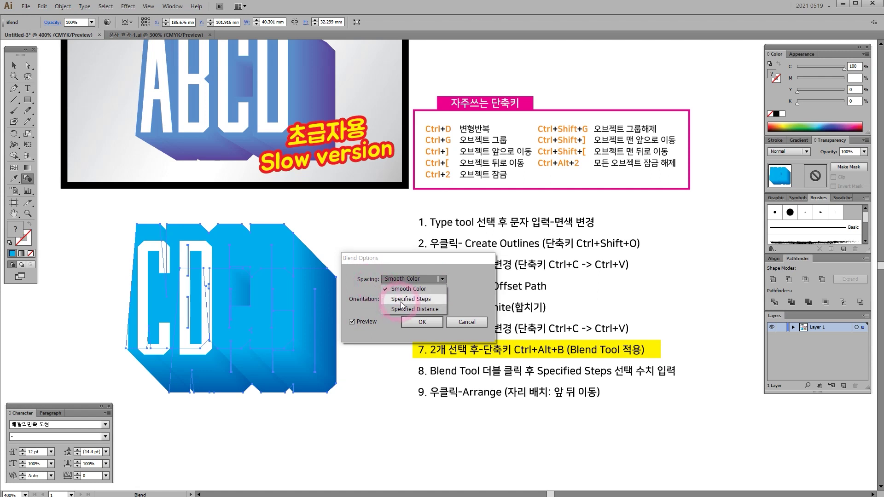
left_click(427, 301)
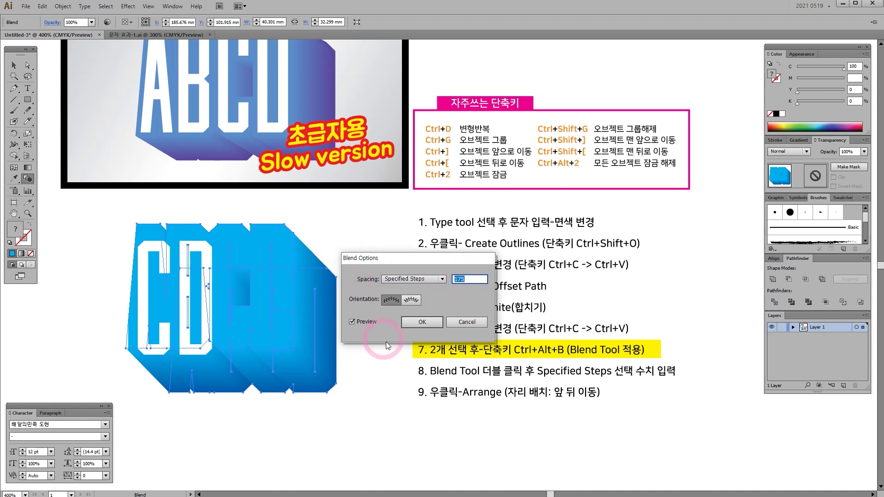
left_click(300, 227)
left_click(352, 321)
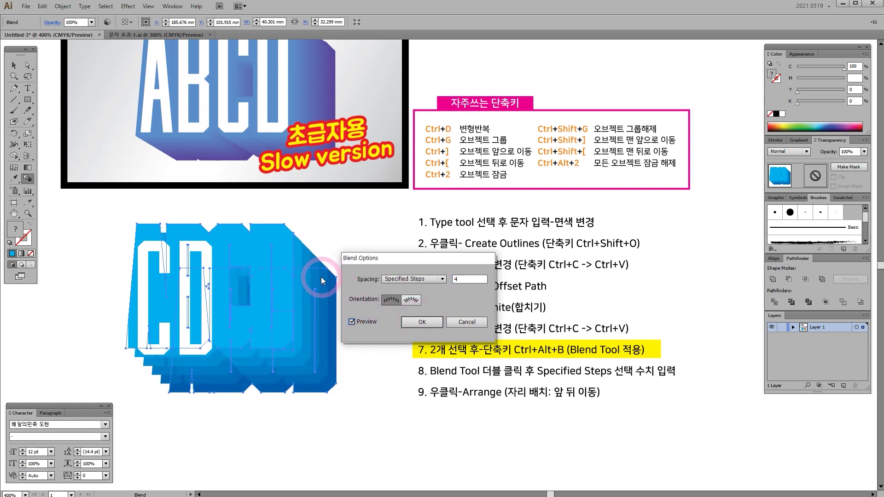
Set the blue blend to 200 specified steps and apply the blend options
left_click_drag(464, 282, 445, 283)
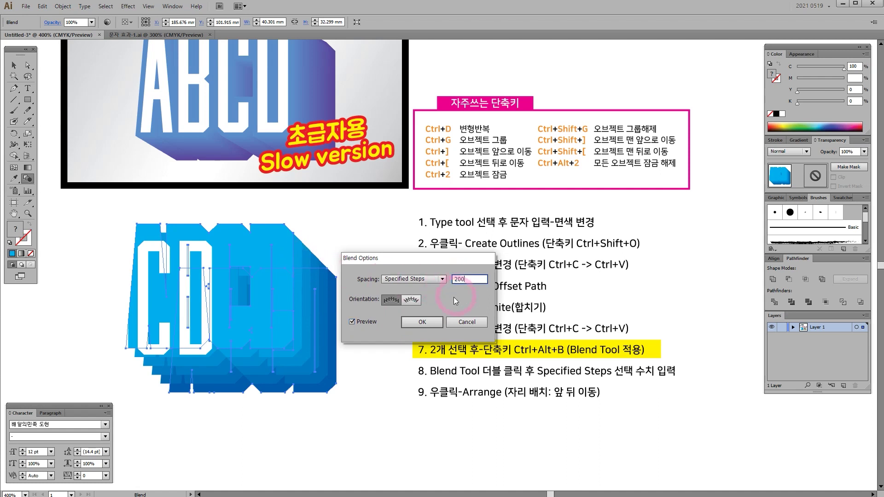
left_click(353, 321)
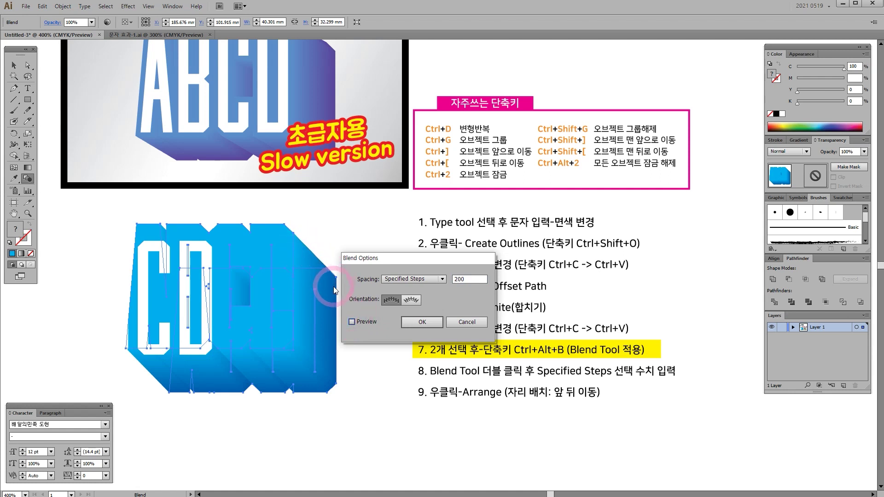
left_click(428, 324)
Examine the smoothness of the blue blend up close along its diagonal upper-right edge
key("ctrl+space")
left_click(324, 254)
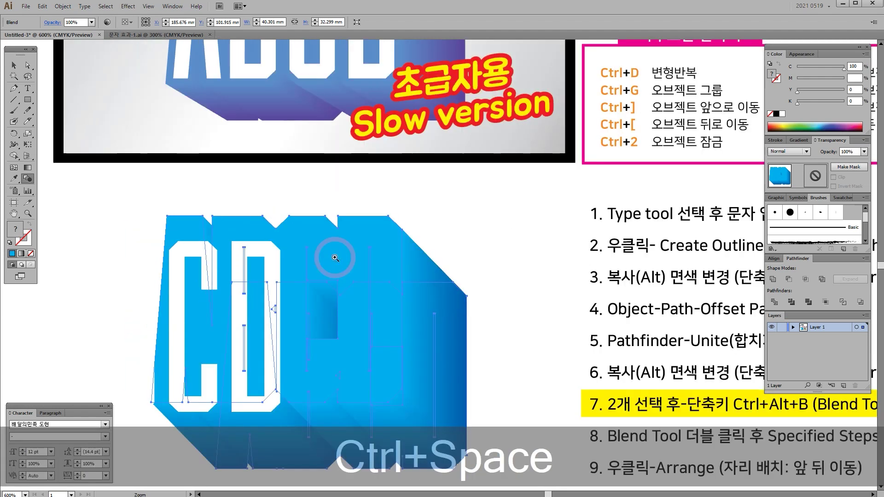
left_click(440, 256)
left_click(433, 291)
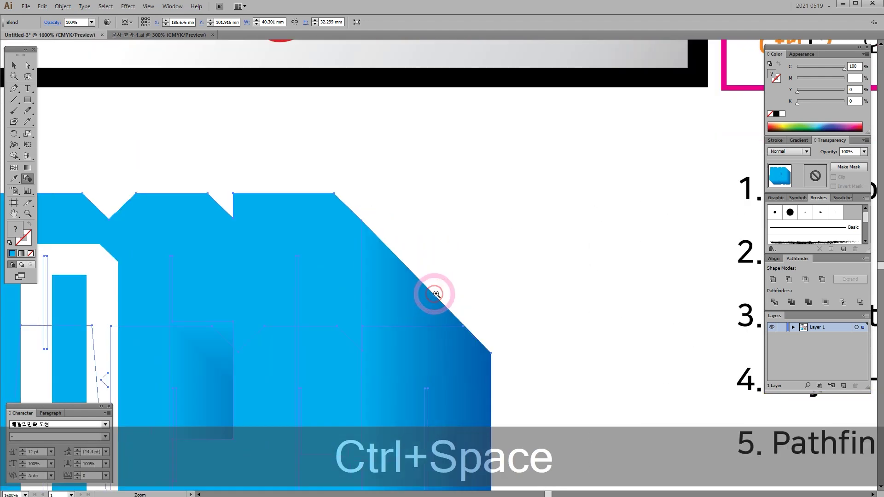
left_click(432, 292)
left_click(447, 253)
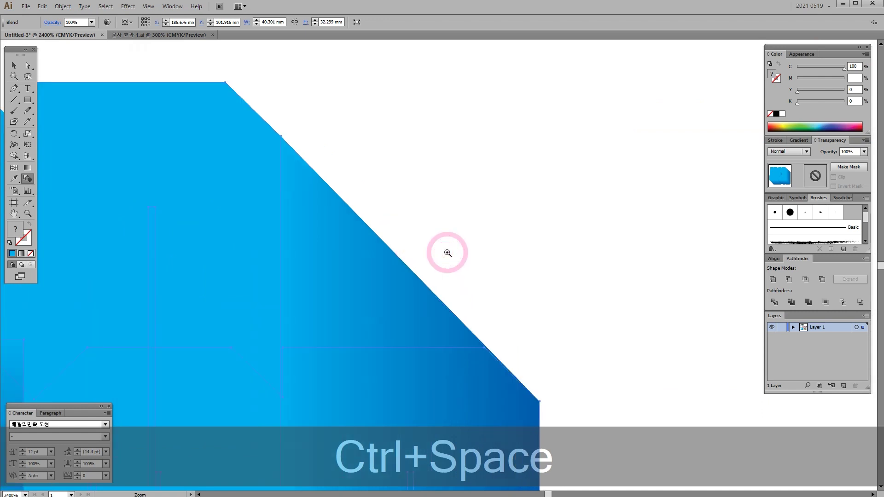
left_click(395, 249)
left_click(408, 253)
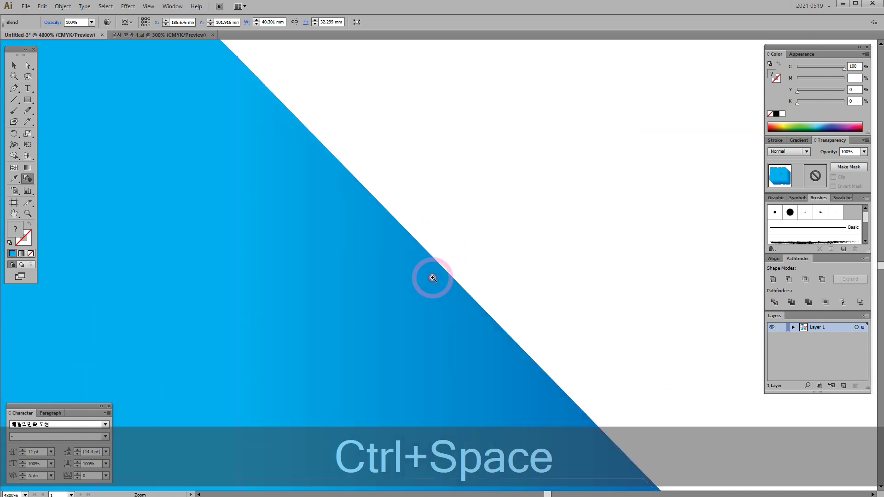
left_click(432, 262)
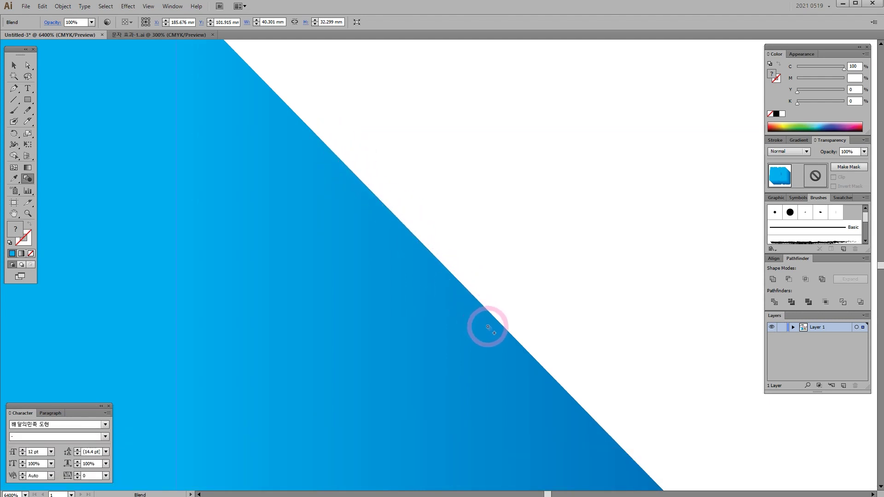
left_click(426, 284, "ctrl+alt")
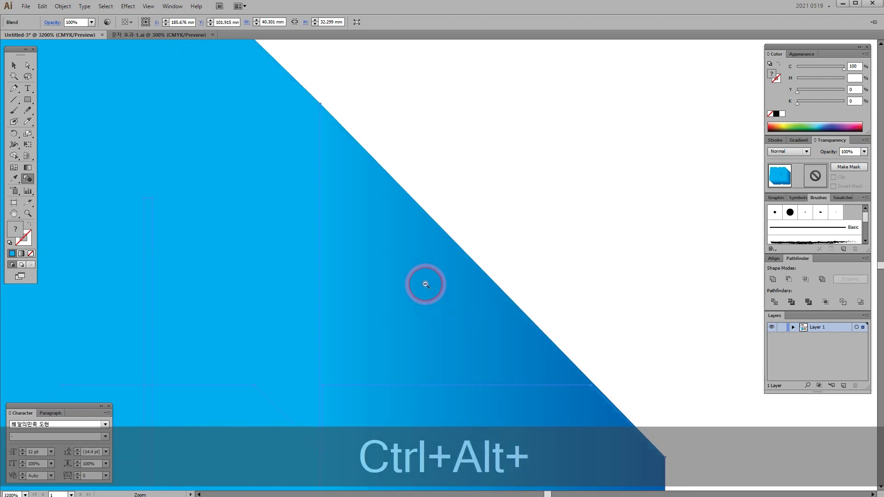
left_click(401, 179, "ctrl+alt")
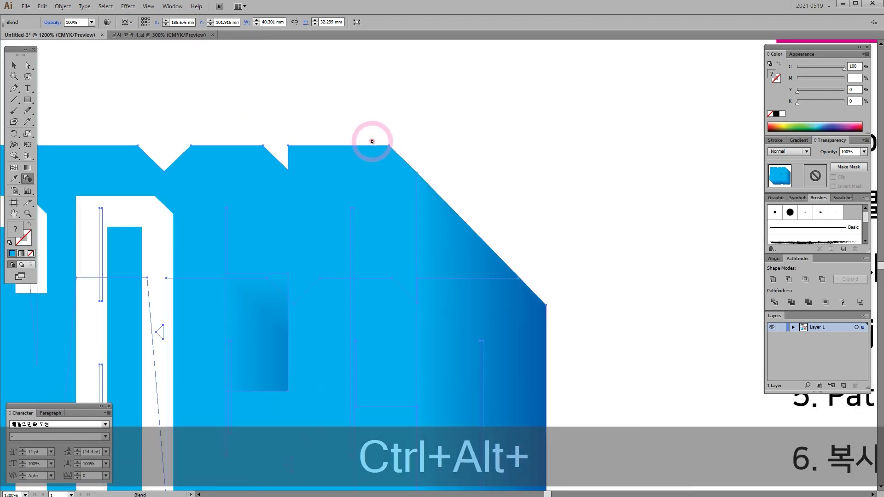
left_click(477, 285, "ctrl+alt")
left_click(466, 286, "ctrl+alt")
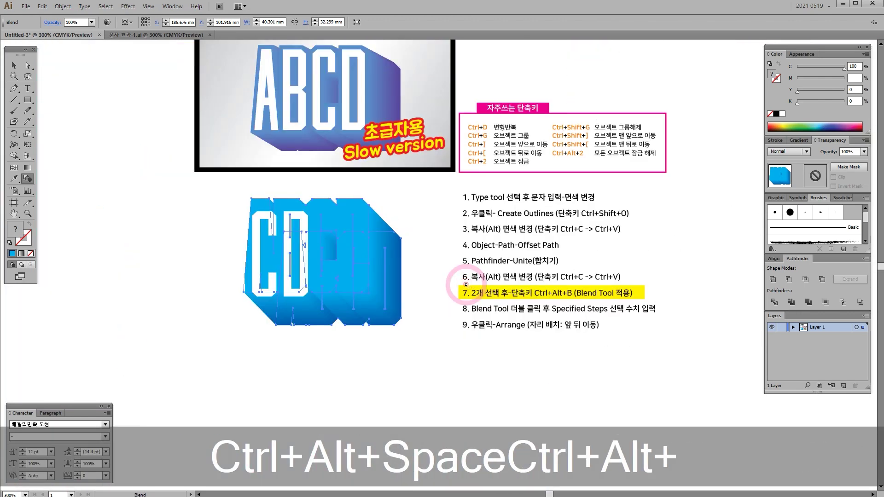
Move the blue blend slightly right and down, keeping it below the reference image
left_click(12, 66)
left_click(170, 277)
left_click_drag(390, 318, 281, 399)
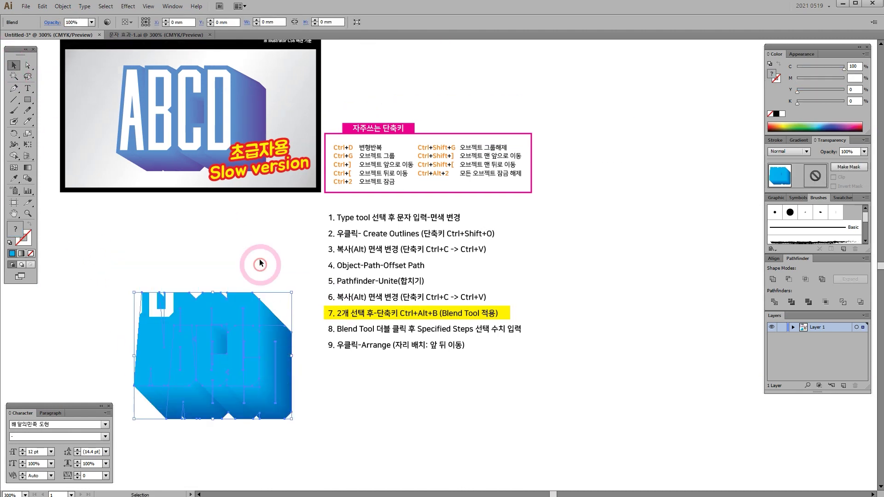
left_click(89, 261)
left_click(222, 232)
left_click_drag(222, 324, 213, 264)
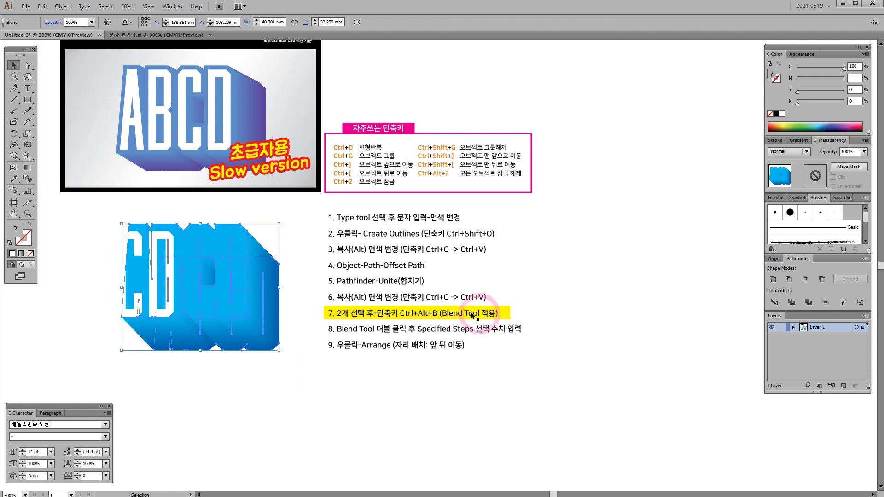
Move the yellow highlight bar down to instruction 8 and on to instruction 9
left_click_drag(504, 316, 505, 332)
left_click(488, 388)
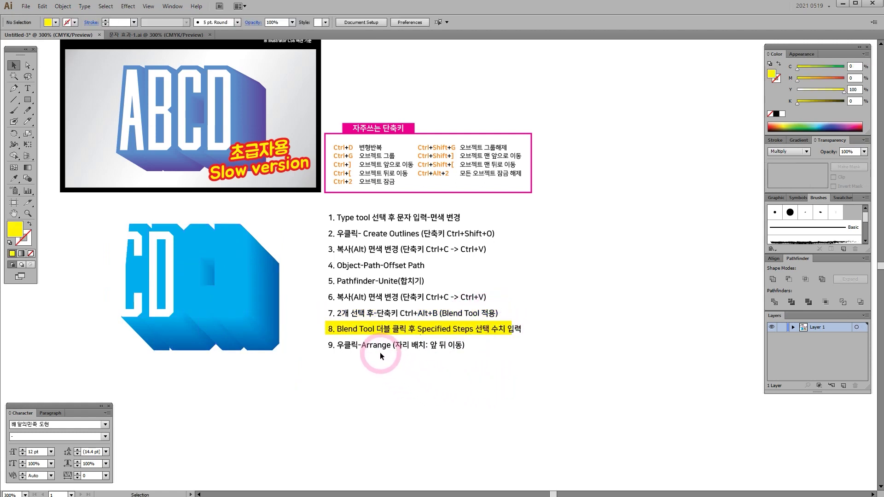
left_click_drag(505, 329, 507, 352)
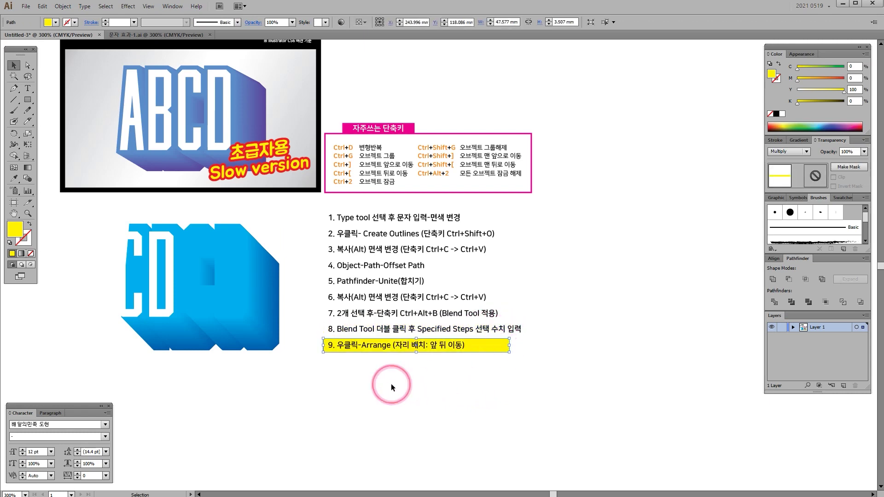
Position the white ABCD letters on the front face of the blue blend, leaving an even cyan border, and deselect them
left_click(325, 282, "ctrl+space")
left_click_drag(280, 269, 318, 234)
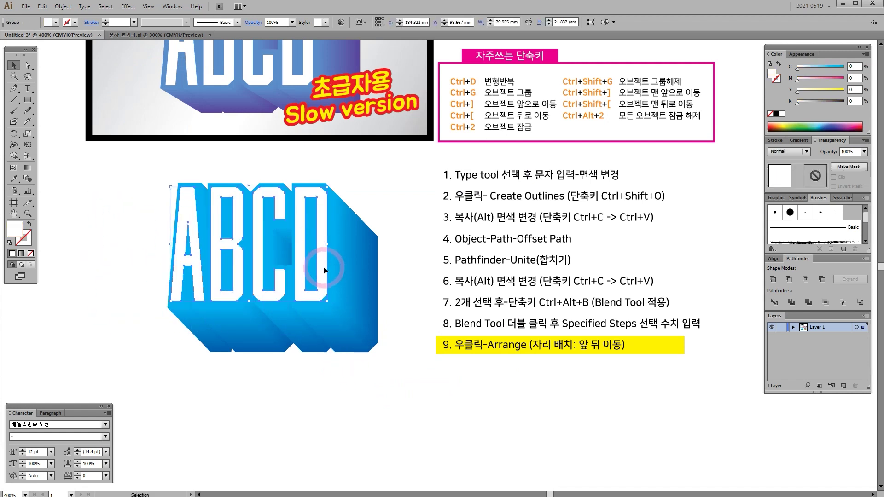
left_click_drag(324, 268, 325, 269)
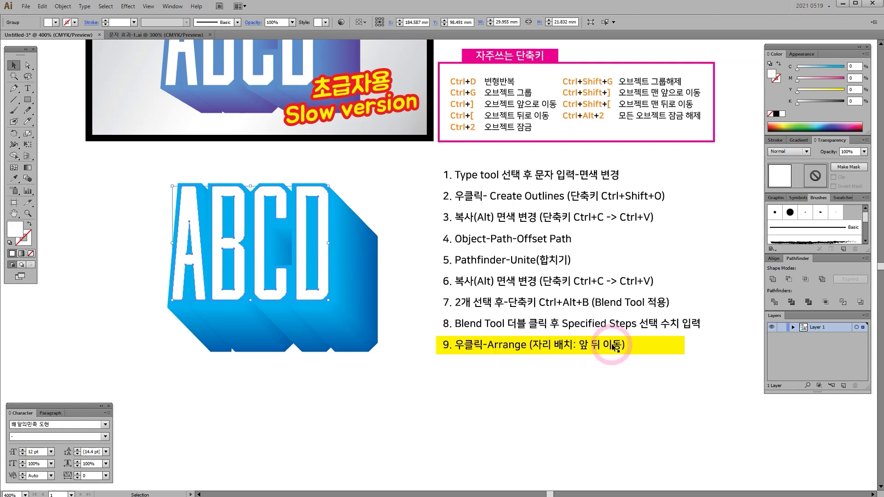
left_click_drag(307, 197, 222, 260)
left_click_drag(265, 233, 309, 195)
left_click(374, 196)
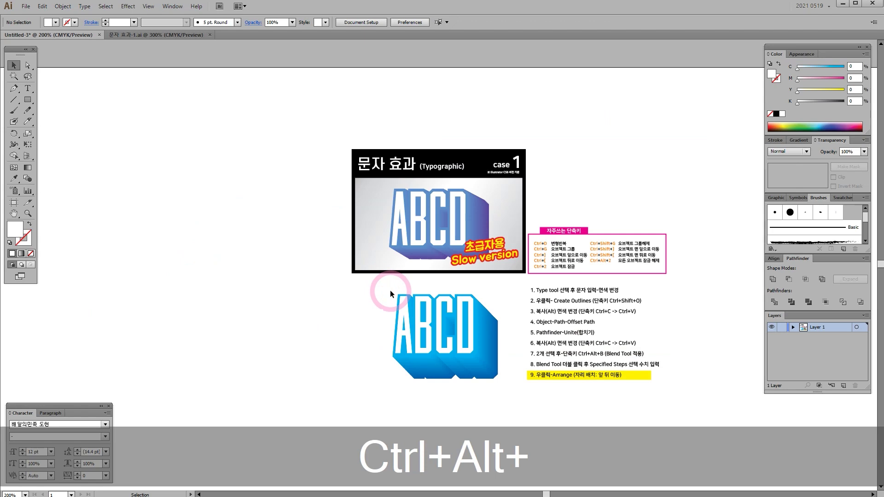
Compare the blue ABCD lettering with the reference image above it
left_click(503, 299)
left_click(449, 263)
left_click_drag(352, 251, 301, 294)
left_click_drag(277, 317, 76, 329)
left_click_drag(162, 327, 381, 315)
left_click_drag(364, 310, 335, 300)
left_click(374, 269)
left_click_drag(388, 245, 376, 283)
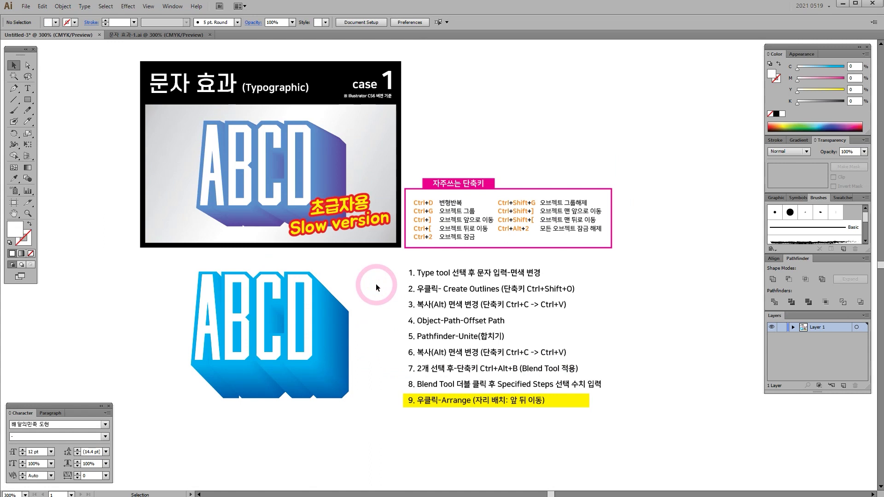